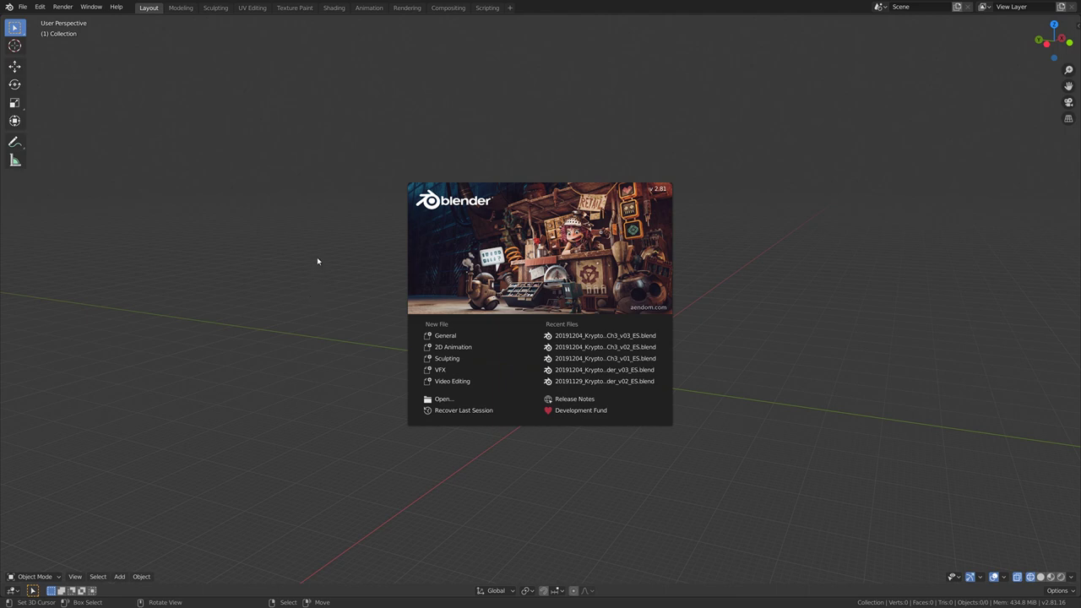
Dismiss the start-up splash and open the File menu to reach the JK/MotS Level (.jkl) import
left_click(208, 105)
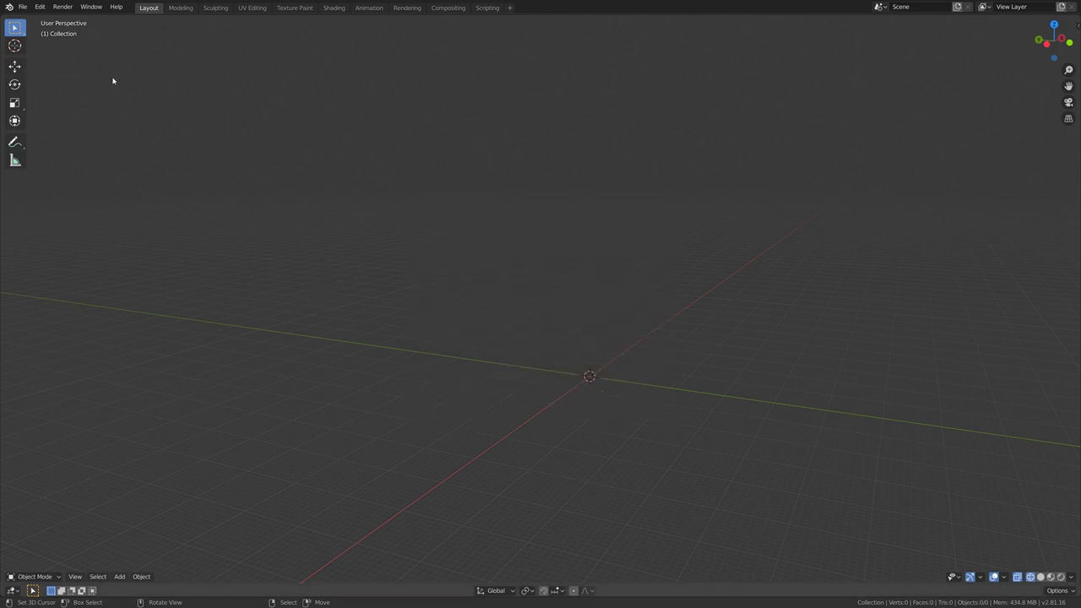
left_click(23, 8)
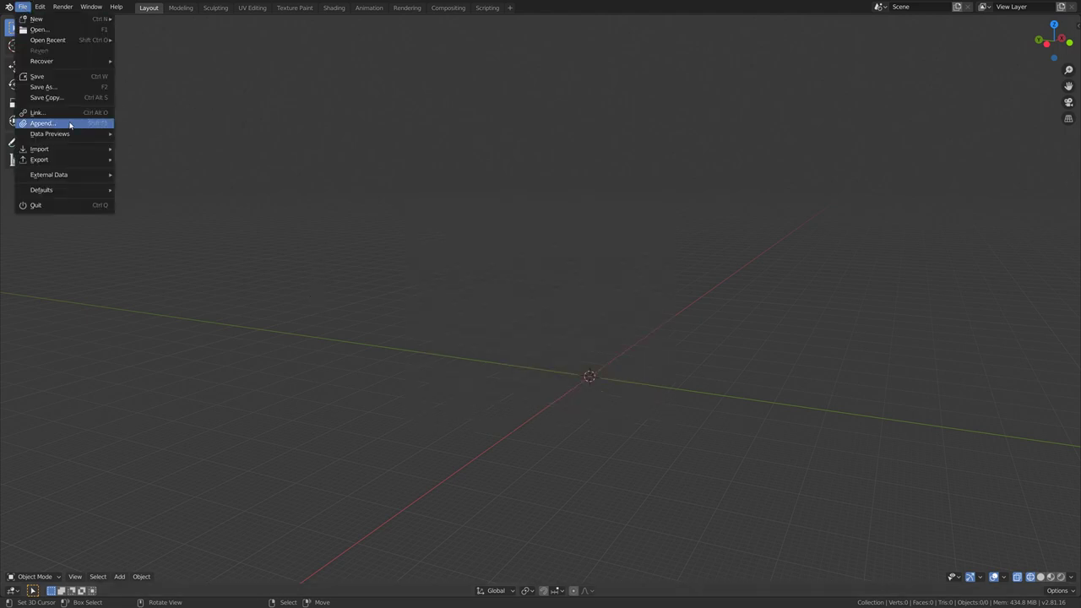
mouse_move(40, 148)
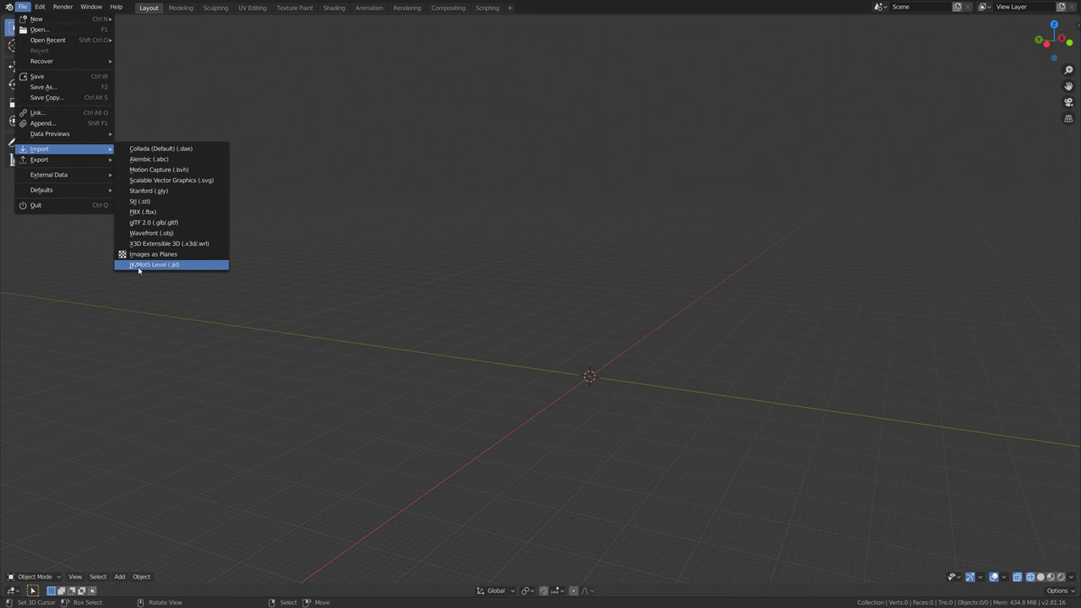
Import 01narshadda.jkl from the JK jkl favourite folder as a JK/MotS level
left_click(188, 265)
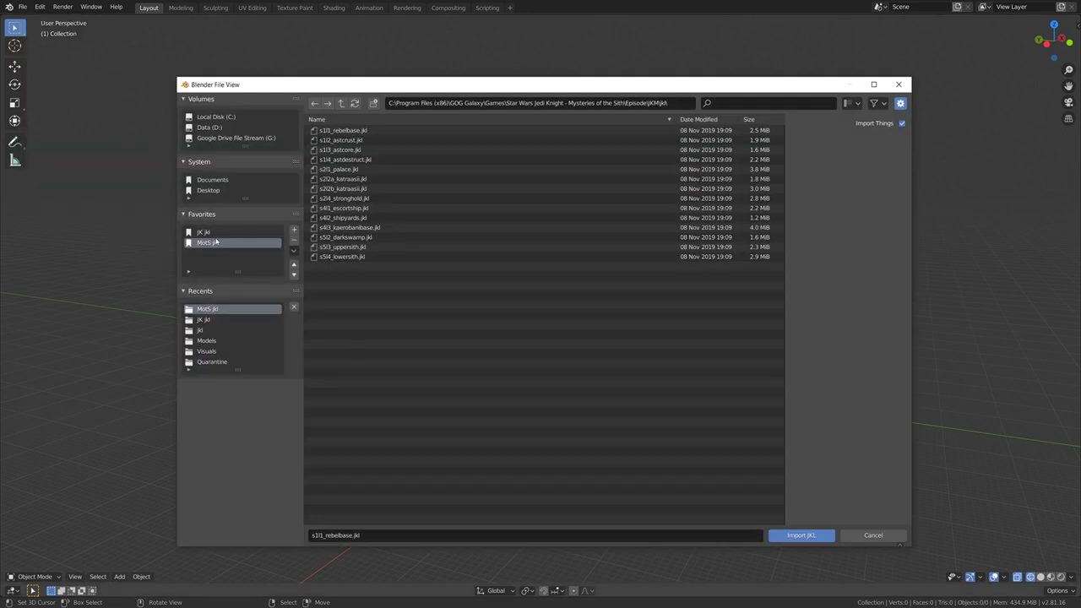
left_click(207, 233)
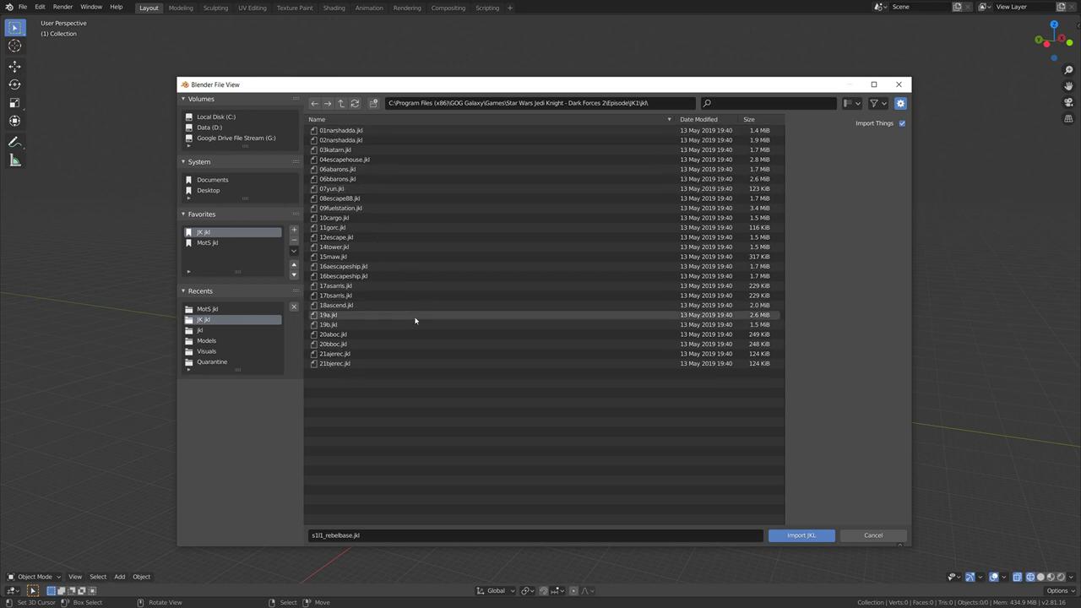
left_click(354, 131)
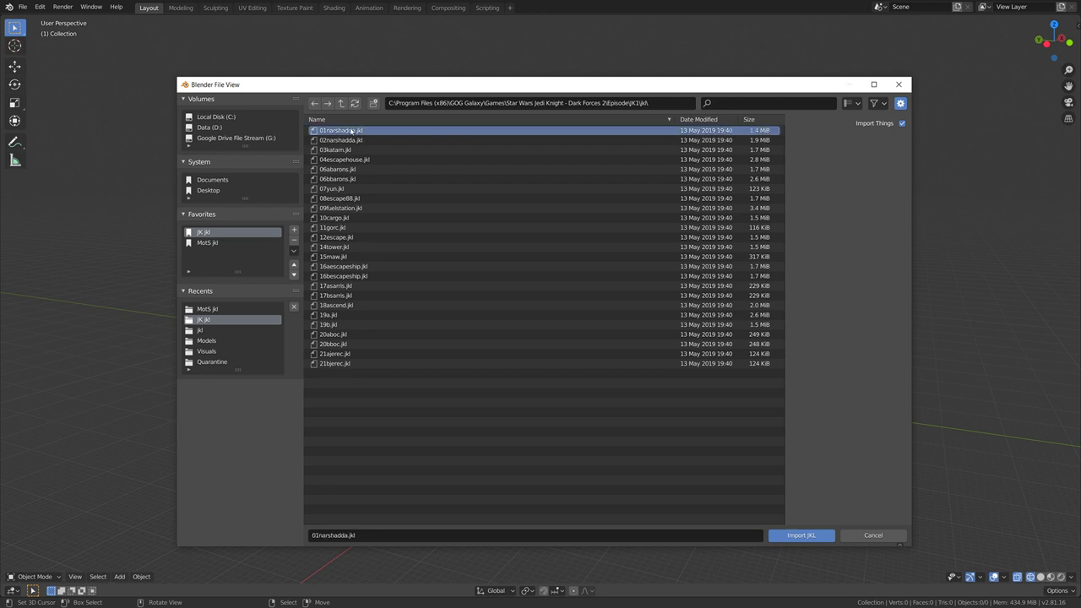
left_click(799, 535)
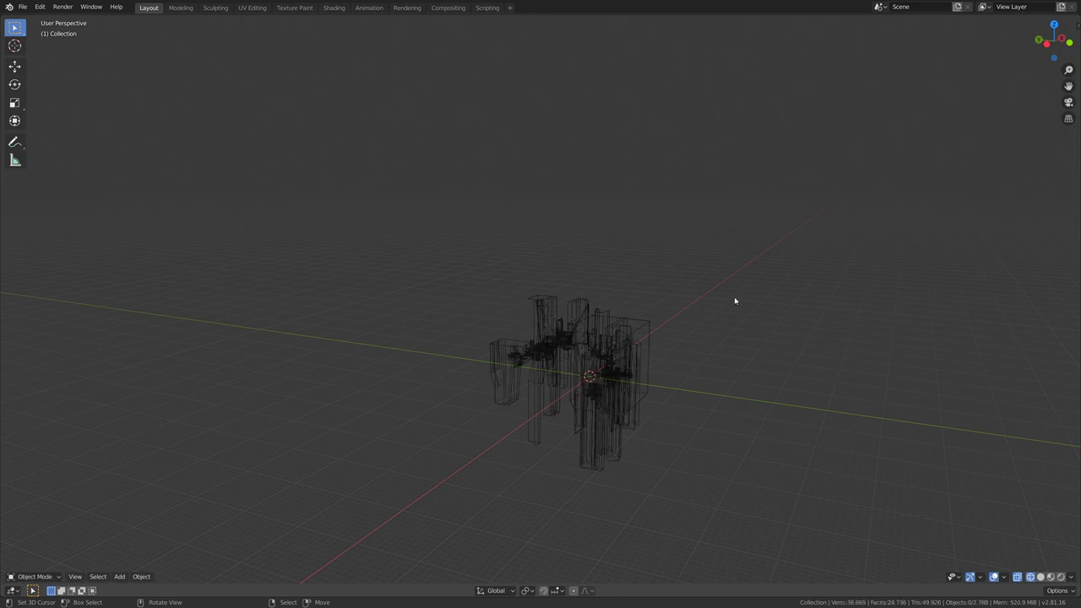
Orbit and zoom in on the wireframe level, selecting all its objects
scroll(731, 288, "up", 3)
mouse_move(732, 282)
middle_mouse_down()
mouse_move(703, 429)
mouse_move(695, 309)
mouse_move(721, 398)
mouse_move(656, 379)
mouse_move(678, 420)
mouse_move(622, 394)
mouse_move(651, 414)
mouse_move(591, 406)
mouse_move(637, 325)
middle_mouse_up()
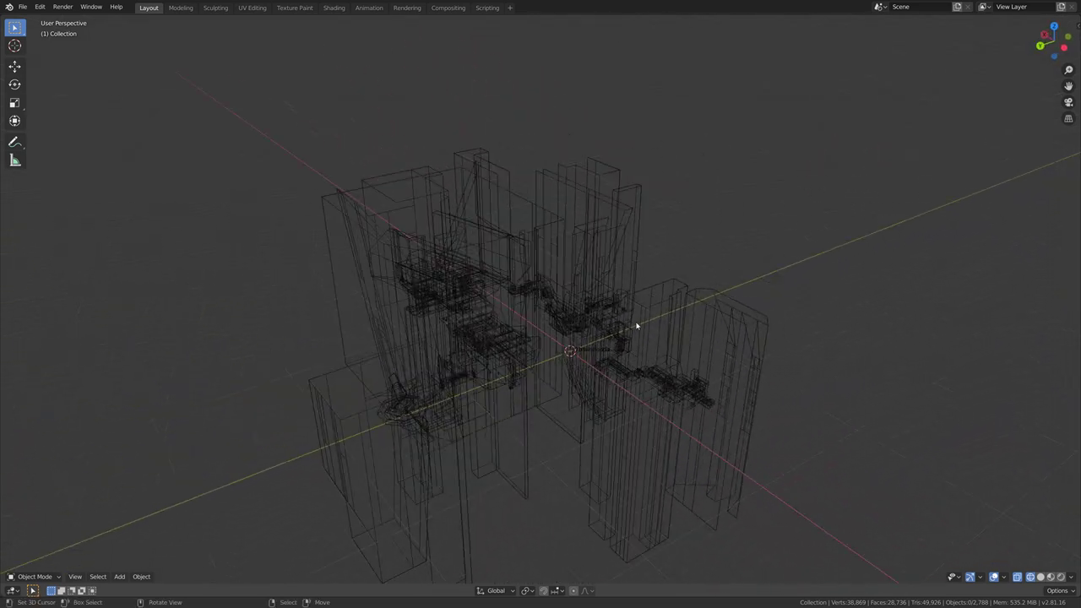
left_click(637, 326)
scroll(720, 319, "up", 4)
scroll(701, 264, "up", 1)
mouse_move(701, 263)
middle_mouse_down()
mouse_move(710, 282)
mouse_move(708, 256)
mouse_move(707, 284)
mouse_move(719, 285)
mouse_move(690, 234)
mouse_move(695, 254)
mouse_move(693, 244)
mouse_move(685, 259)
middle_mouse_up()
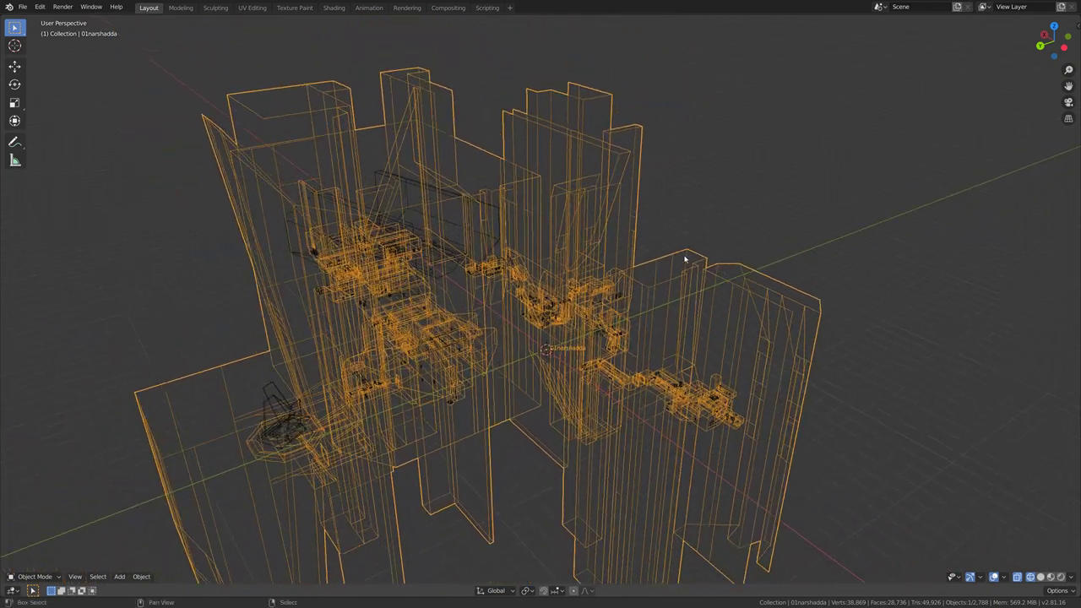
scroll(691, 262, "up", 1)
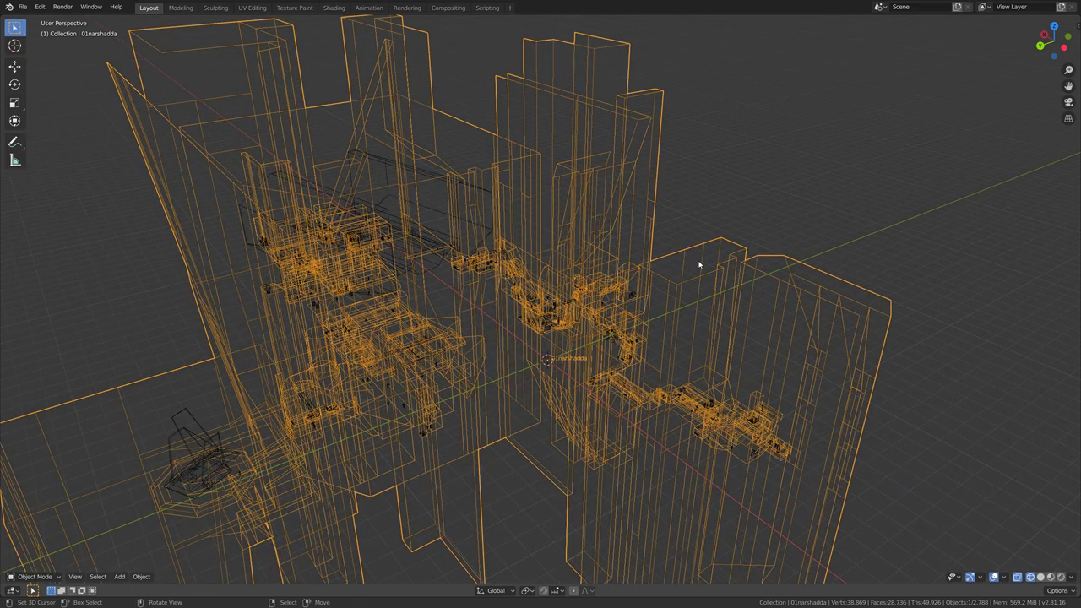
Invert the selection to the small detail objects and zoom in close to them
key("ctrl+i")
middle_click_drag(644, 265, 696, 330)
scroll(686, 335, "up", 1)
scroll(685, 313, "up", 2)
scroll(628, 329, "up", 2)
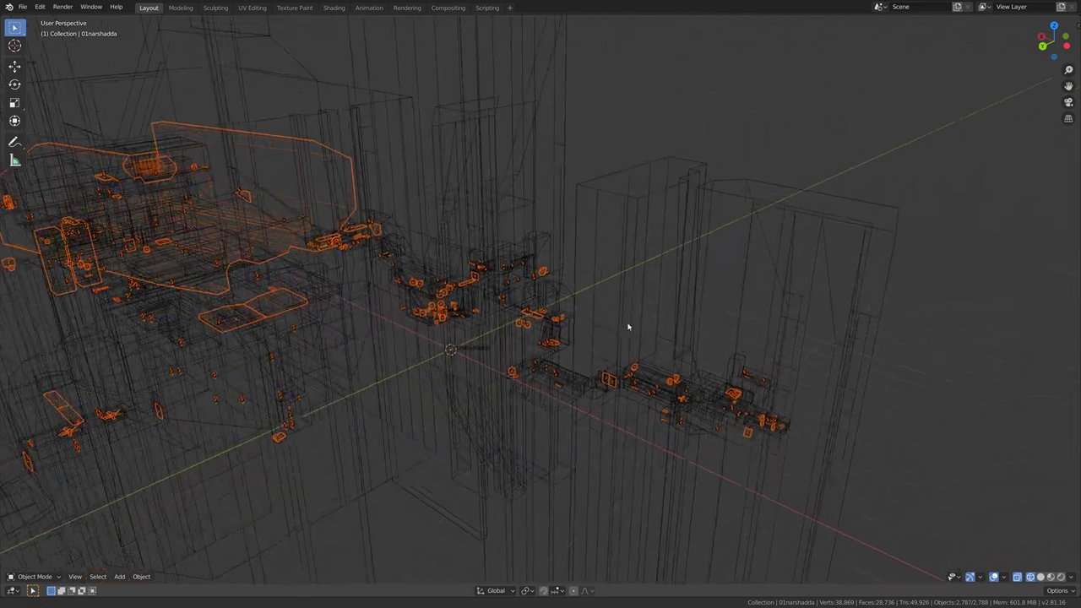
scroll(709, 350, "up", 1)
middle_click_drag(741, 390, 731, 386, "shift")
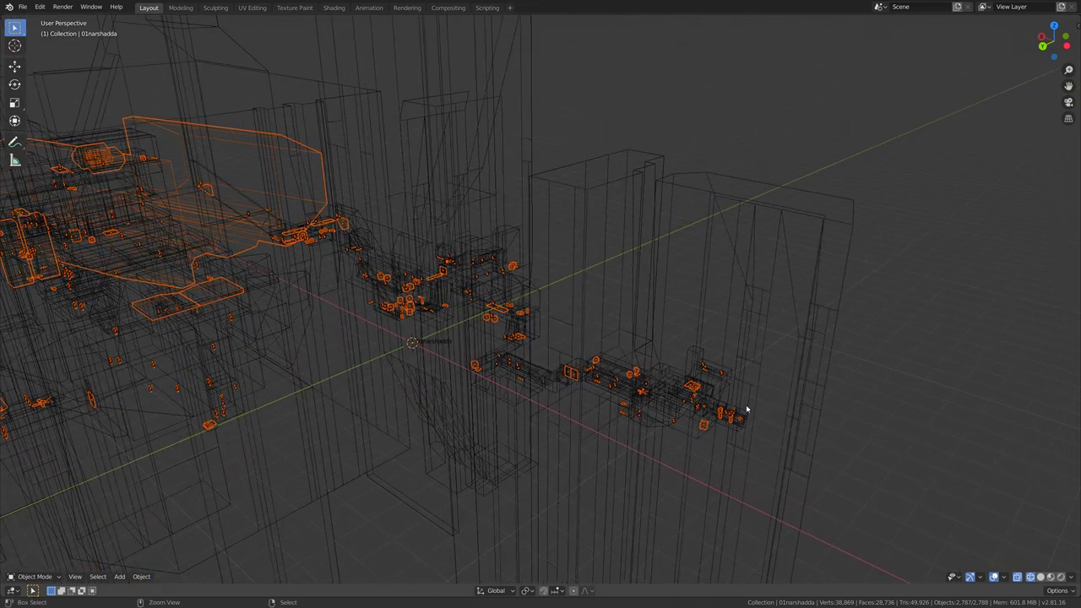
scroll(747, 410, "up", 2)
scroll(704, 414, "up", 2)
scroll(634, 405, "up", 2)
scroll(635, 398, "up", 1)
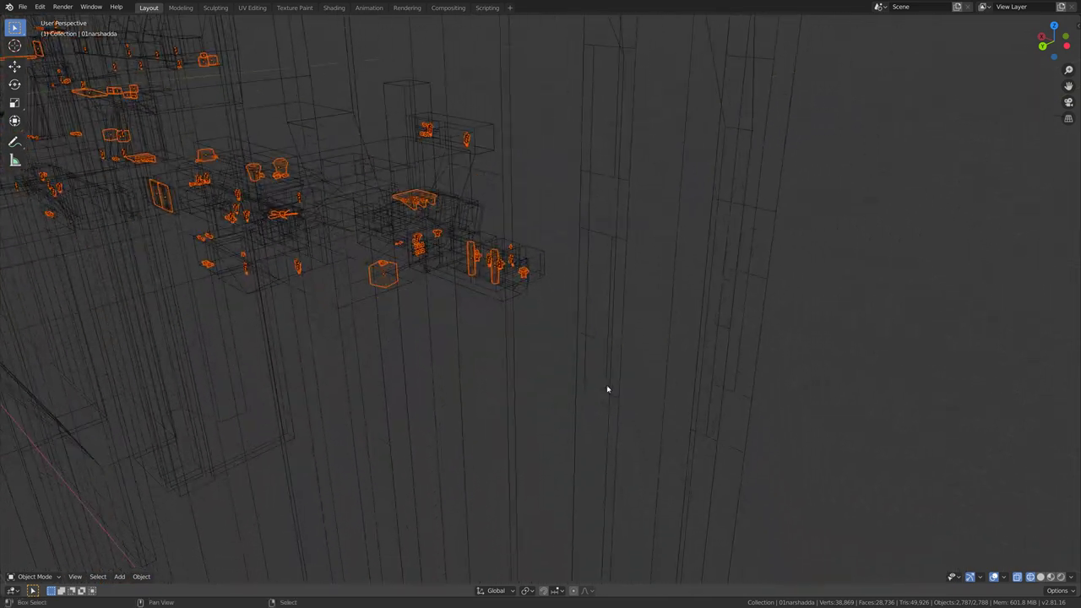
scroll(607, 390, "up", 2)
scroll(592, 358, "up", 2)
scroll(623, 357, "up", 1)
Select the column 01collum.001, frame it, and switch to solid shading
left_click(606, 413)
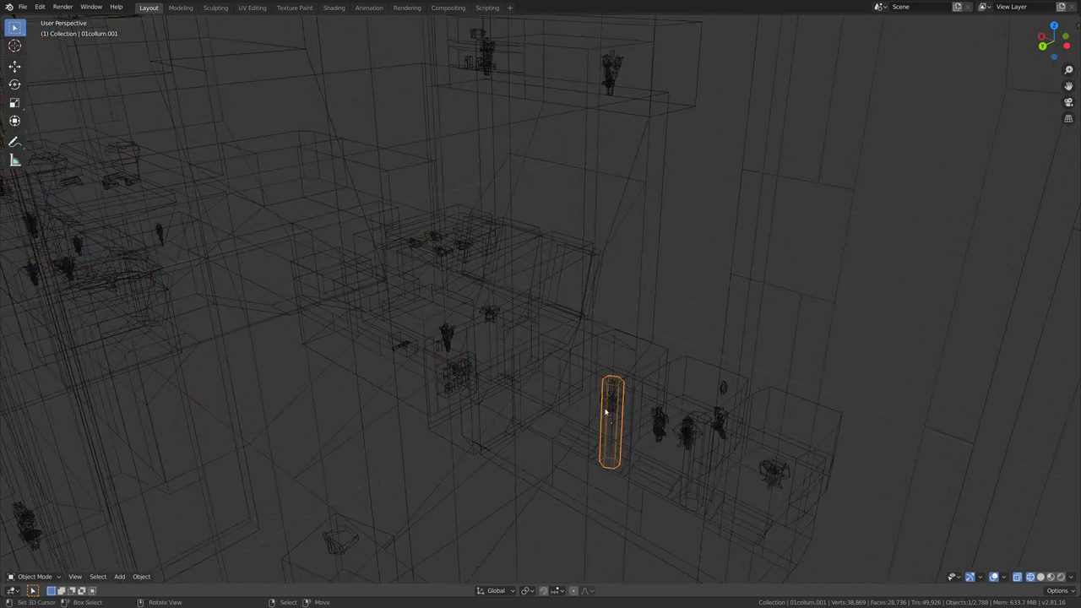
key("KP_Decimal")
middle_click_drag(668, 403, 753, 370)
key("shift+z")
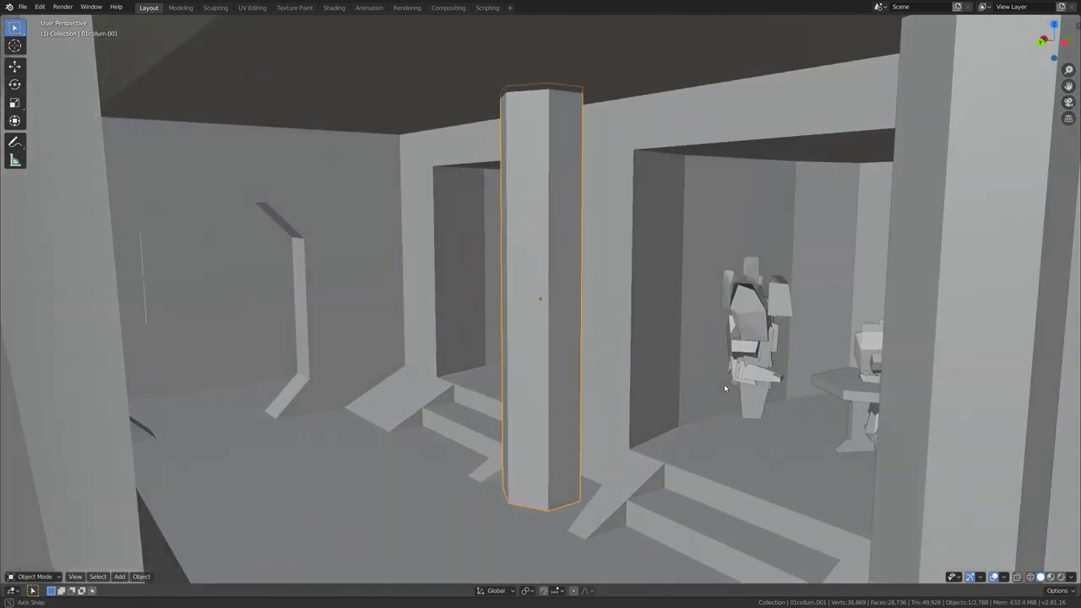
Orbit closely around the column and through the surrounding rooms and walls
scroll(755, 403, "up", 3)
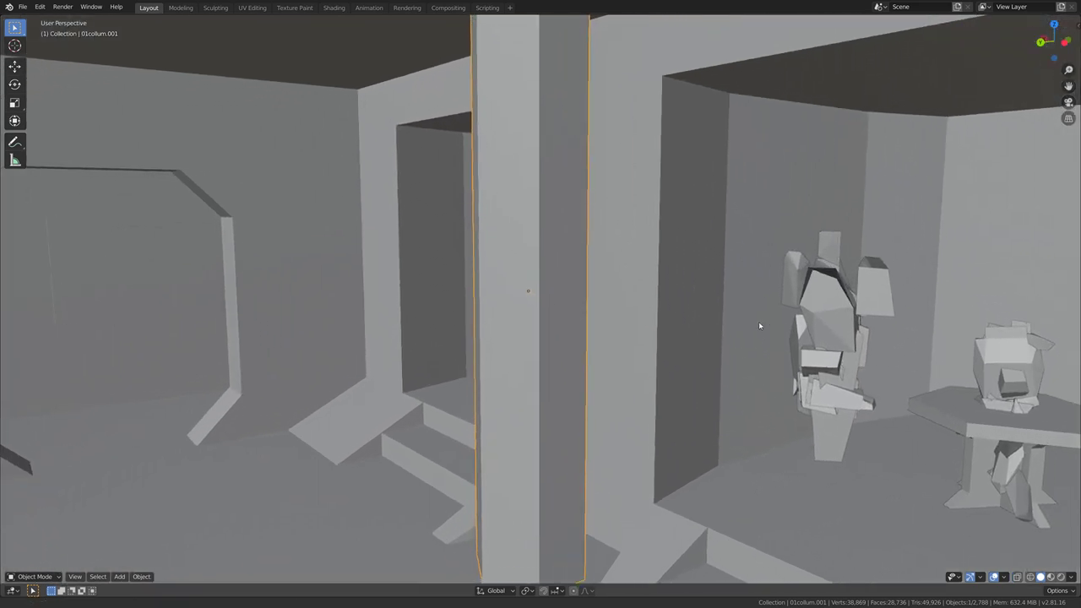
mouse_move(754, 403)
middle_mouse_down()
mouse_move(775, 366)
mouse_move(812, 359)
mouse_move(366, 399)
mouse_move(486, 411)
mouse_move(644, 405)
mouse_move(333, 434)
mouse_move(676, 406)
mouse_move(683, 384)
mouse_move(771, 400)
mouse_move(557, 434)
mouse_move(606, 413)
mouse_move(536, 396)
mouse_move(679, 375)
mouse_move(639, 302)
mouse_move(681, 331)
mouse_move(772, 323)
middle_mouse_up()
key("KP_Decimal")
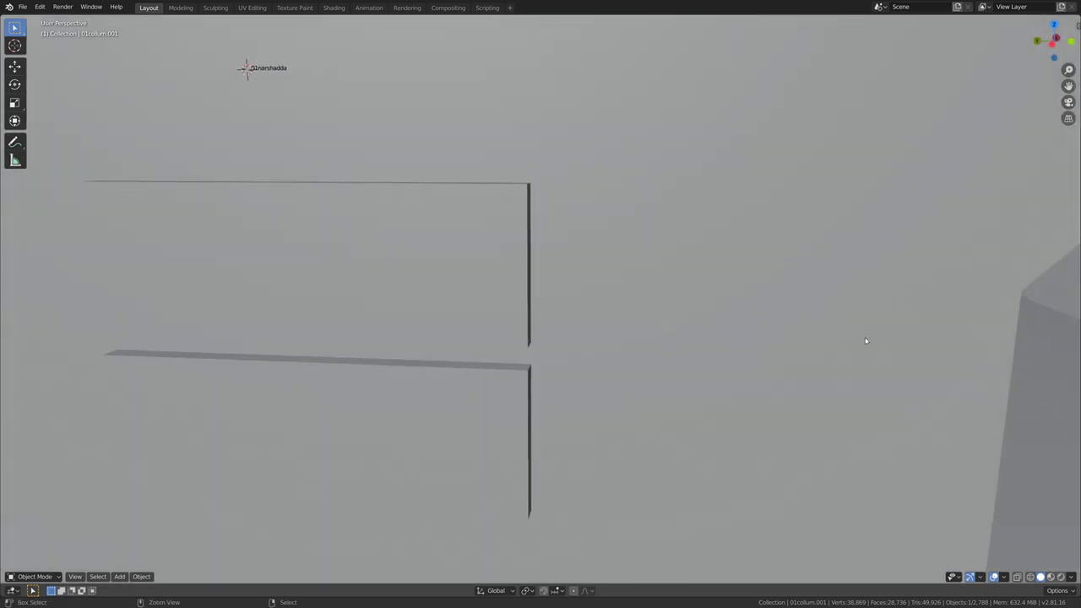
mouse_move(865, 338)
middle_mouse_down()
mouse_move(599, 333)
mouse_move(512, 338)
mouse_move(522, 351)
mouse_move(478, 354)
mouse_move(386, 333)
mouse_move(512, 378)
mouse_move(473, 357)
mouse_move(722, 329)
mouse_move(483, 336)
mouse_move(666, 342)
mouse_move(495, 375)
mouse_move(617, 336)
middle_mouse_up()
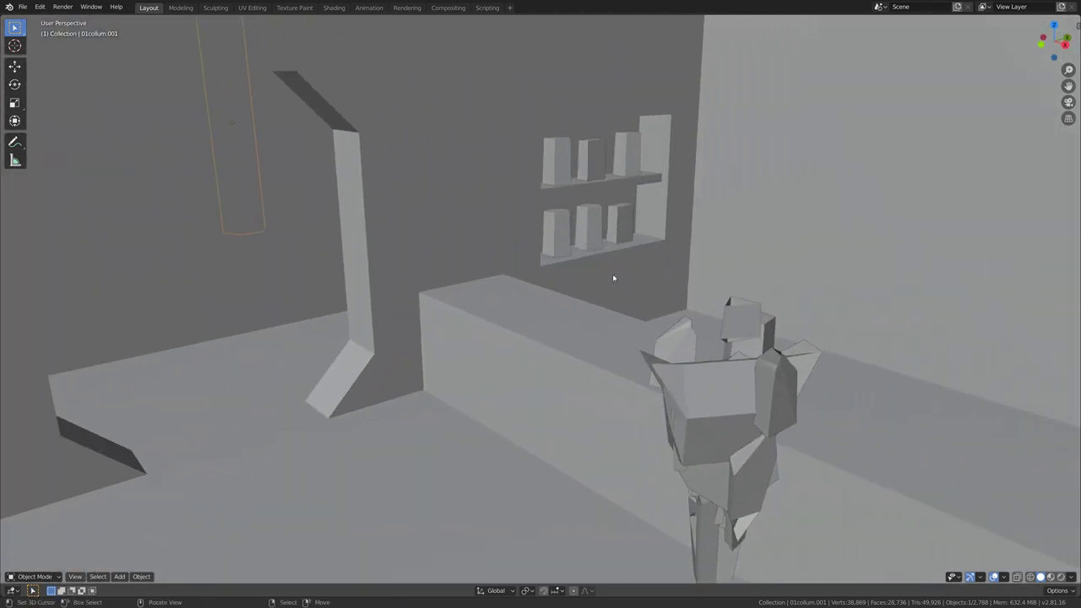
mouse_move(613, 278)
middle_mouse_down()
mouse_move(615, 304)
mouse_move(620, 242)
mouse_move(583, 304)
mouse_move(538, 314)
mouse_move(618, 357)
mouse_move(550, 434)
mouse_move(616, 336)
mouse_move(561, 359)
mouse_move(566, 330)
mouse_move(592, 299)
mouse_move(667, 256)
mouse_move(599, 326)
mouse_move(586, 296)
middle_mouse_up()
left_click(561, 358)
key("g")
left_click(561, 358)
left_click(530, 77)
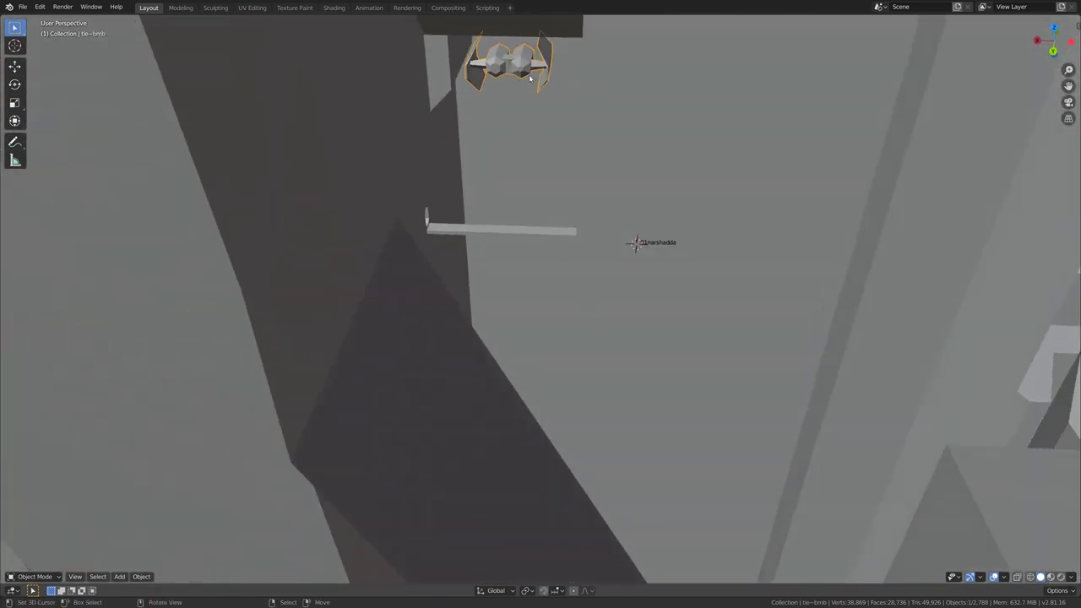
key("g")
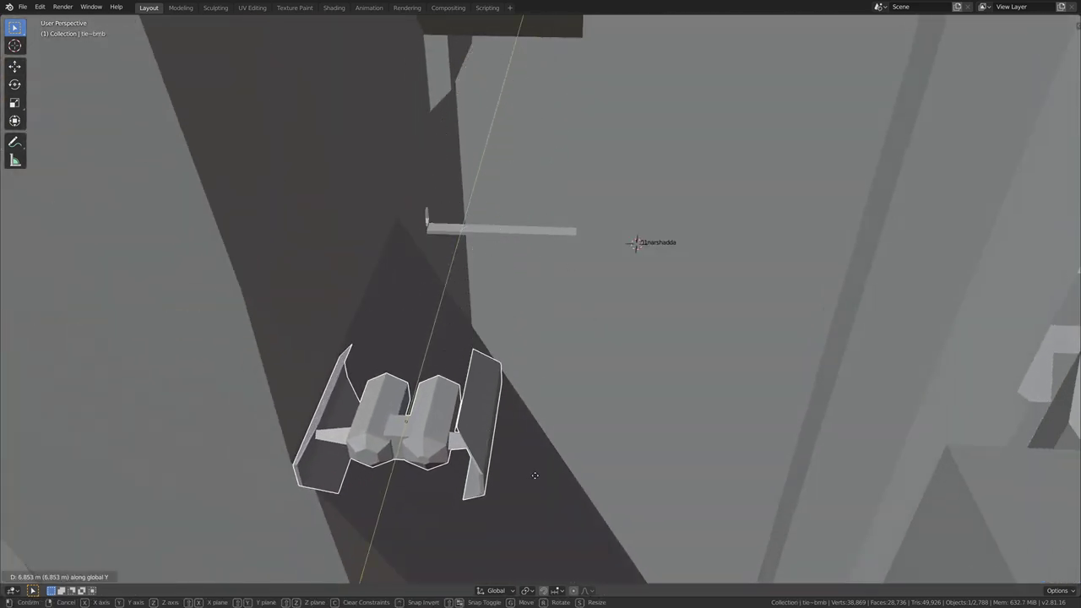
key("Escape")
mouse_move(778, 391)
middle_mouse_down()
mouse_move(615, 347)
mouse_move(621, 254)
mouse_move(629, 338)
mouse_move(643, 355)
mouse_move(628, 342)
mouse_move(610, 357)
middle_mouse_up()
Pick through the central sculpture's pieces to find l_wing and r_wing, orbiting closer
left_click(546, 332)
left_click(456, 327)
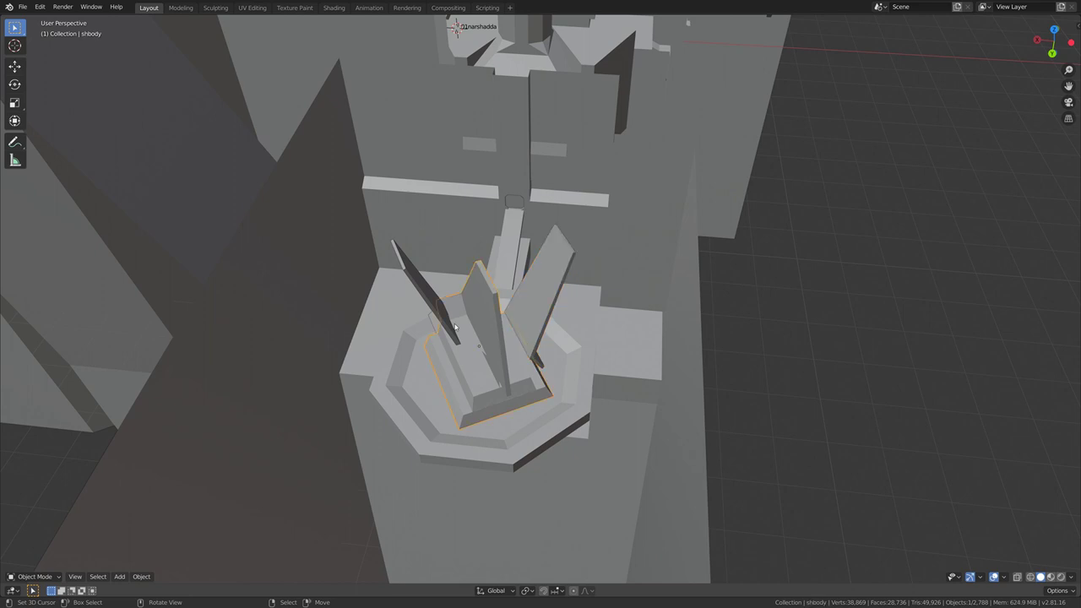
left_click(448, 326)
left_click(548, 302, "shift")
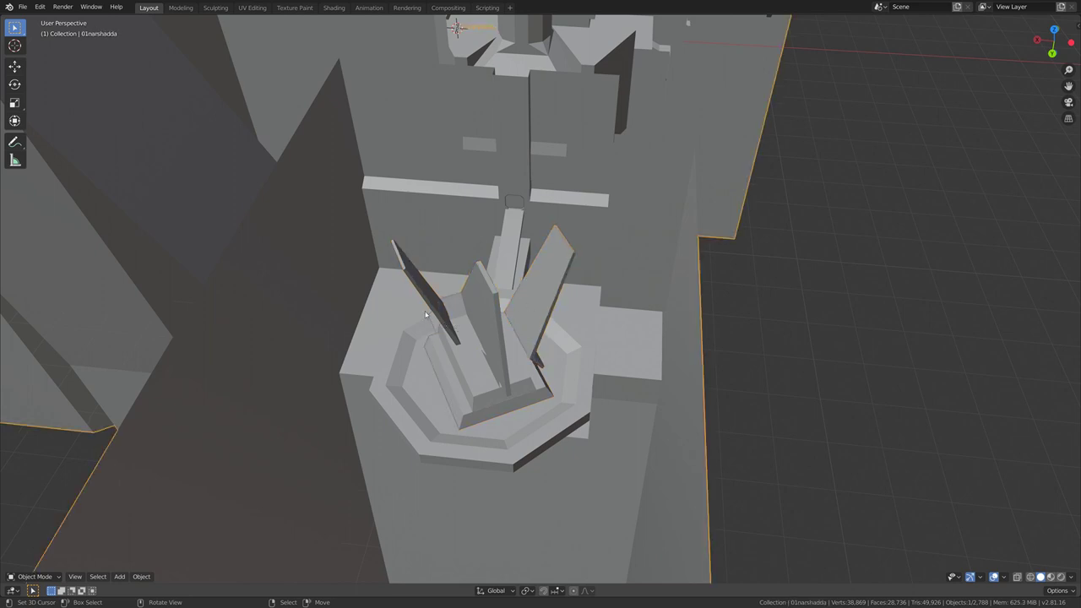
left_click(526, 314)
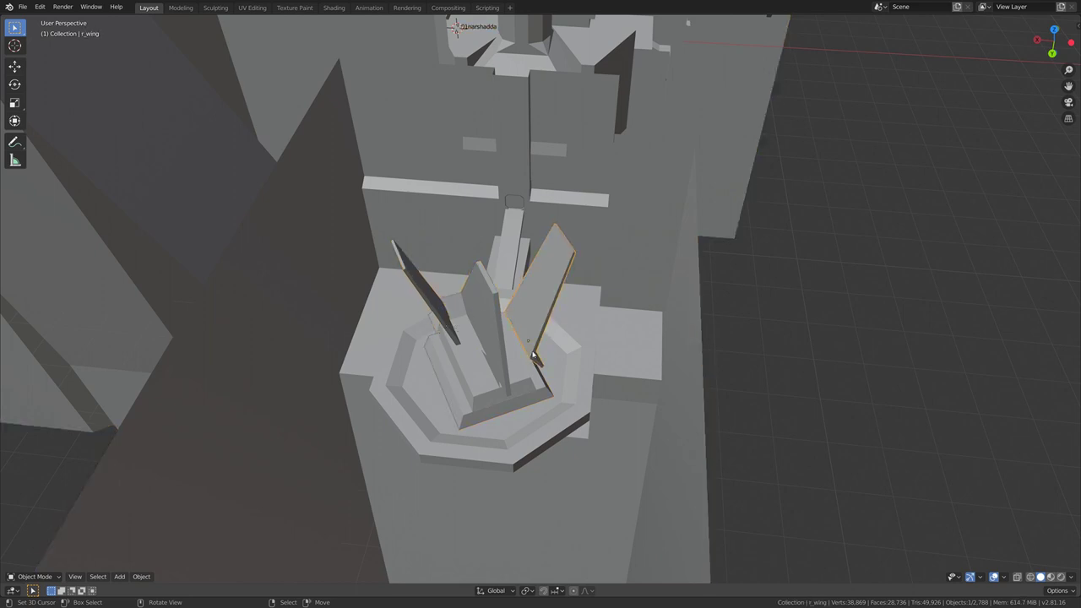
mouse_move(475, 320)
middle_mouse_down()
mouse_move(508, 367)
mouse_move(530, 366)
mouse_move(534, 337)
mouse_move(571, 377)
middle_mouse_up()
scroll(508, 368, "up", 3)
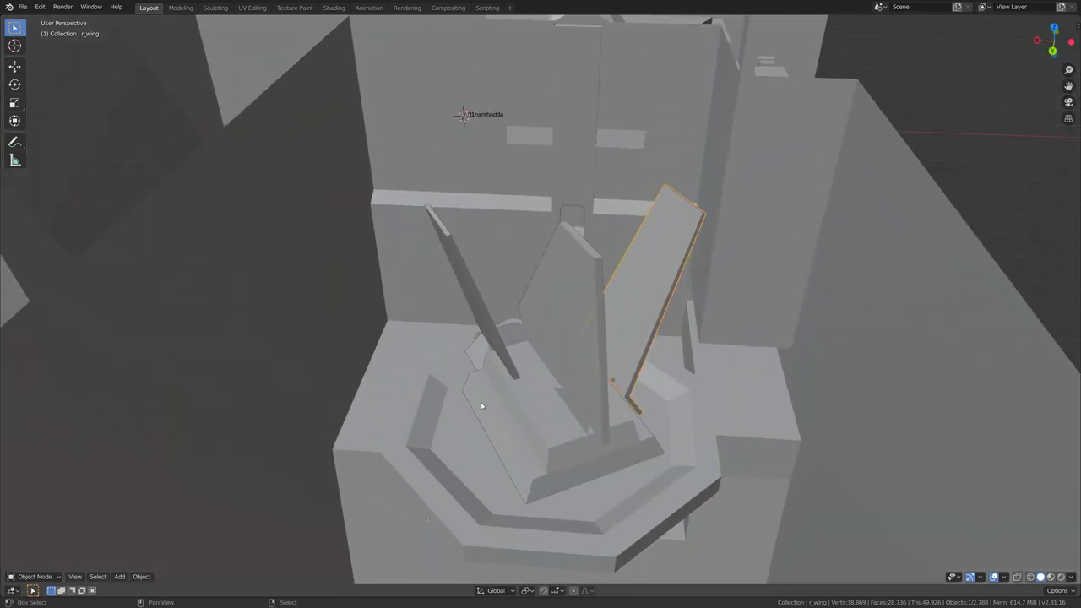
Slide r_wing inward along its local X axis toward the central piece
left_click(488, 294)
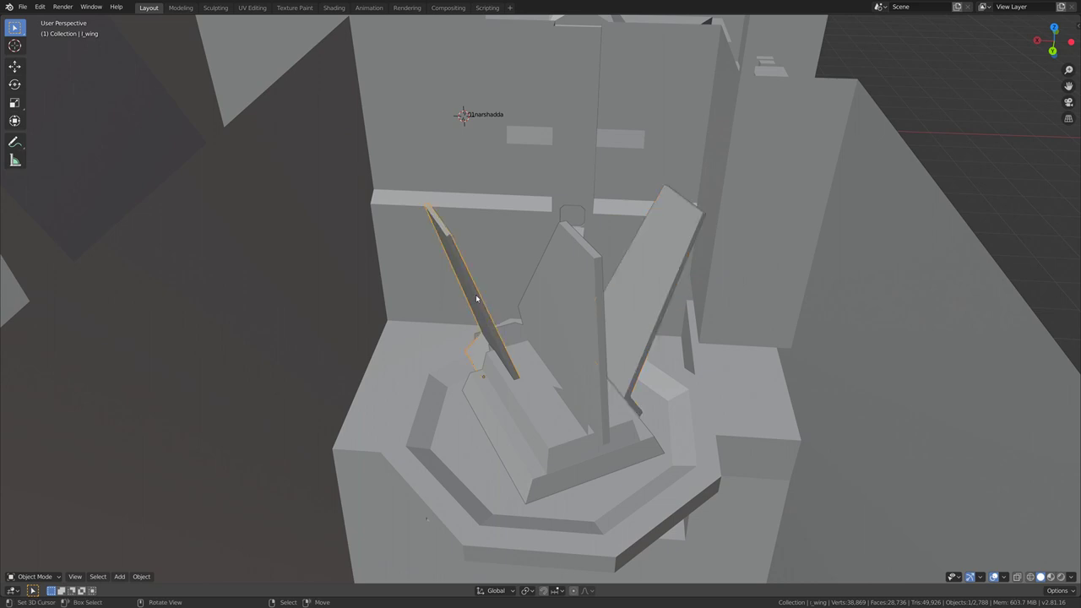
left_click(631, 316)
key("r")
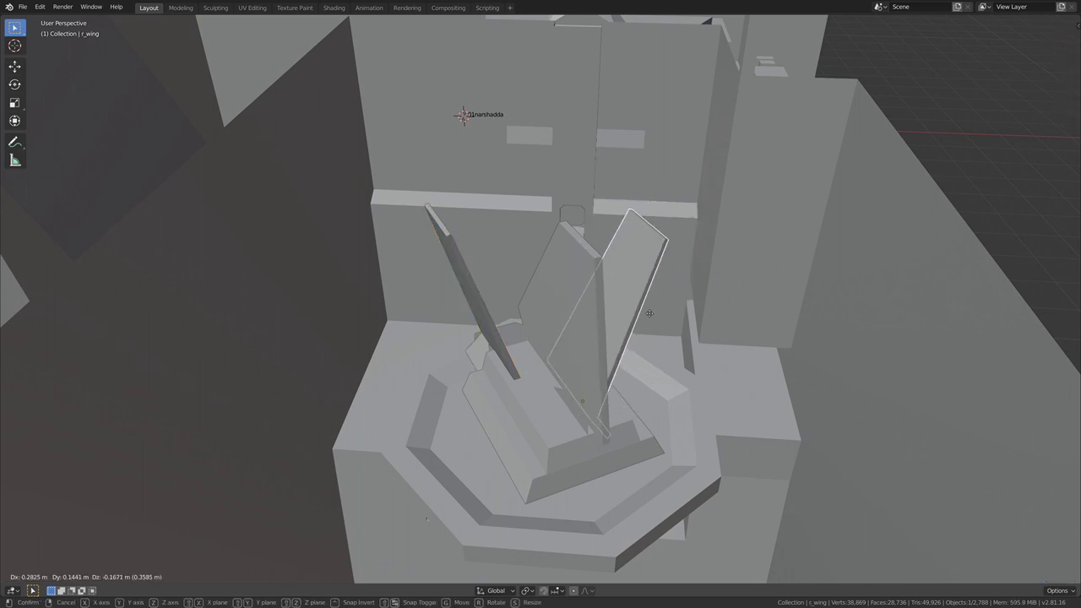
right_click(657, 296)
left_click(492, 326)
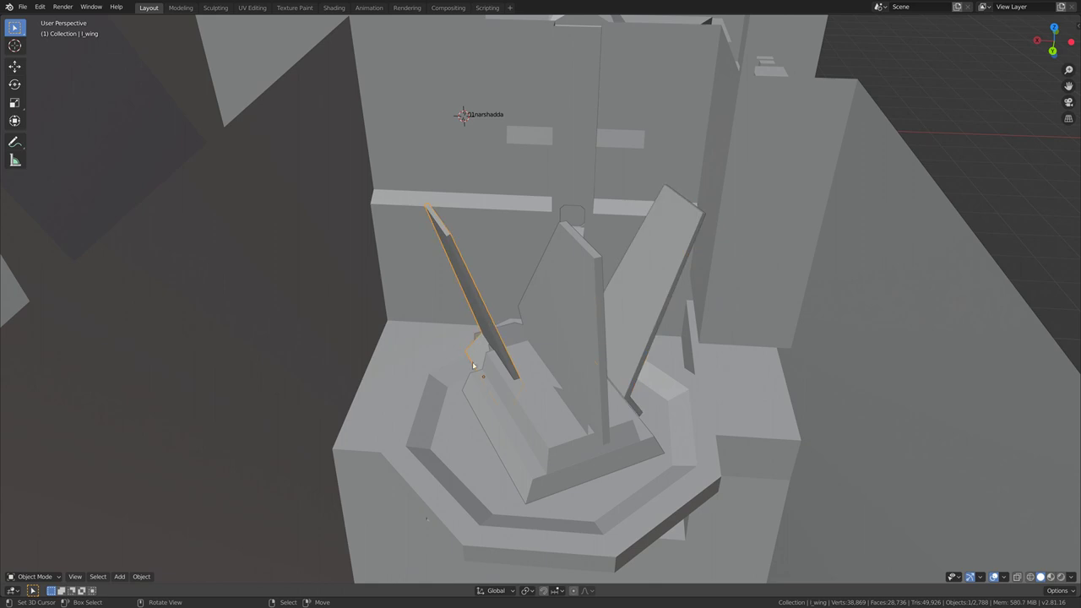
left_click(631, 307)
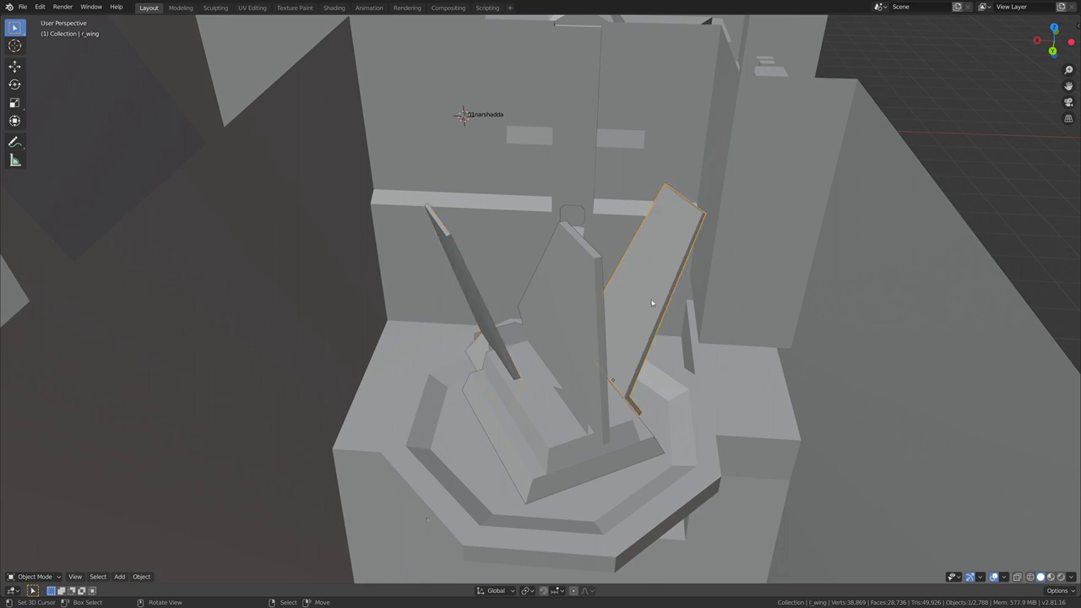
left_click(569, 364)
left_click(660, 319)
key("g")
key("x")
key("x")
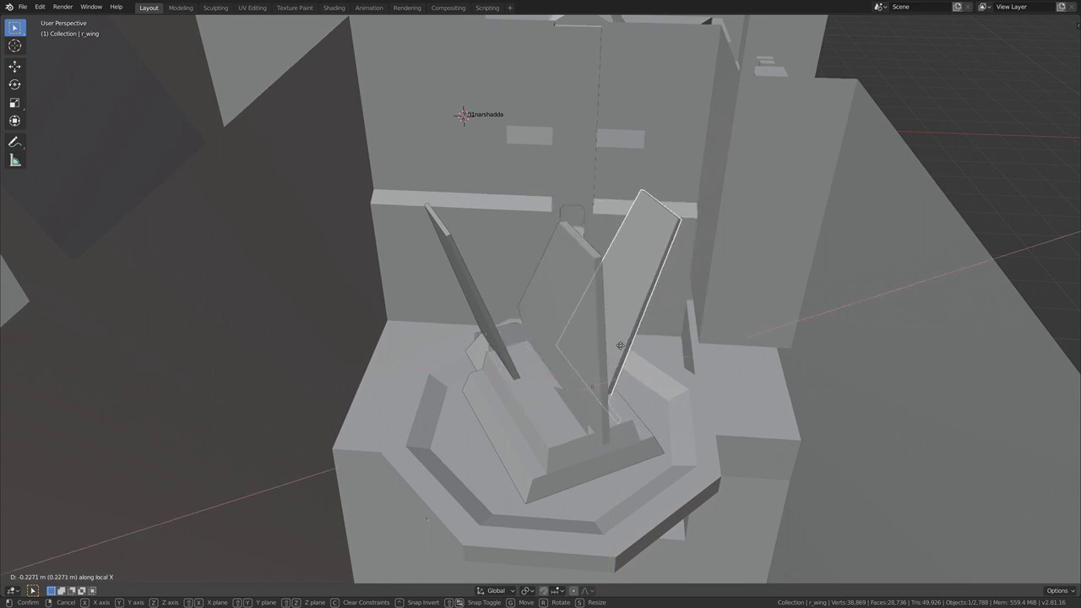
left_click(517, 400)
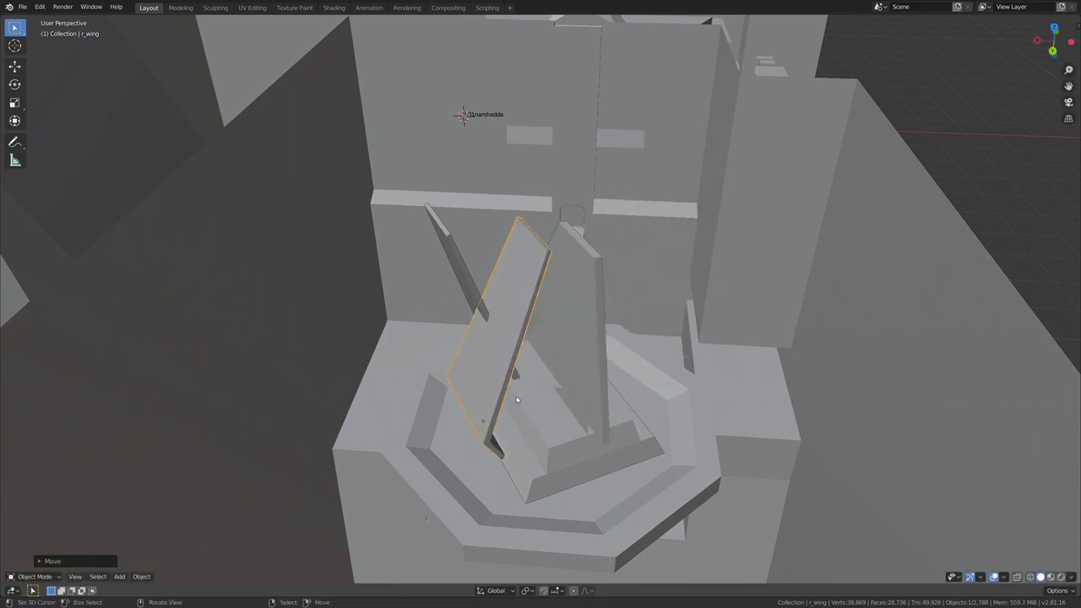
Slide l_wing inward along the global X axis, then zoom out
left_click(470, 294)
key("g")
key("x")
key("x")
key("x")
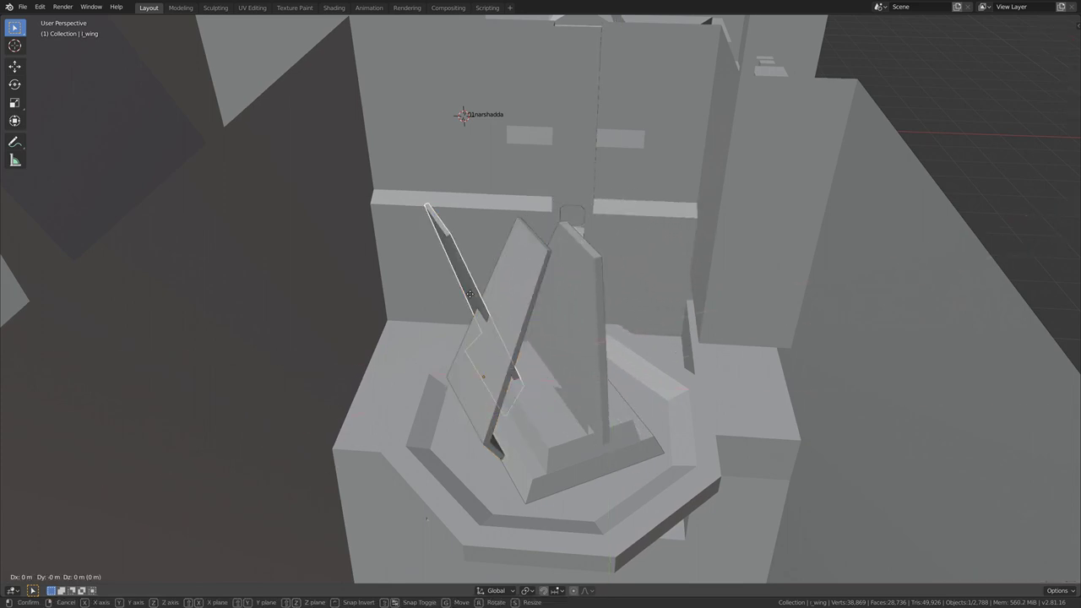
key("x")
left_click(652, 388)
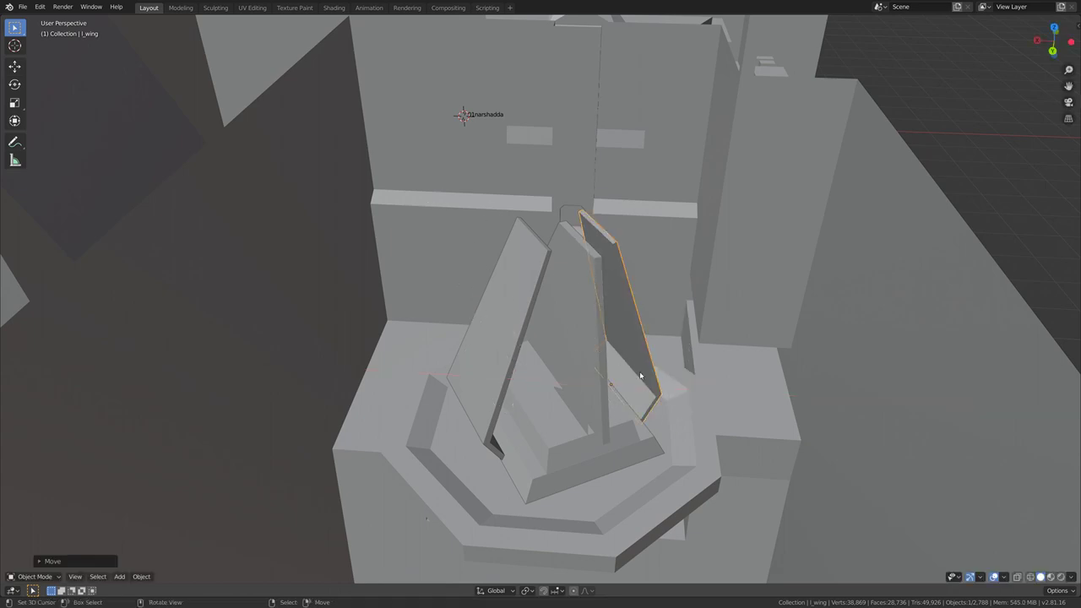
middle_click_drag(652, 389, 652, 379)
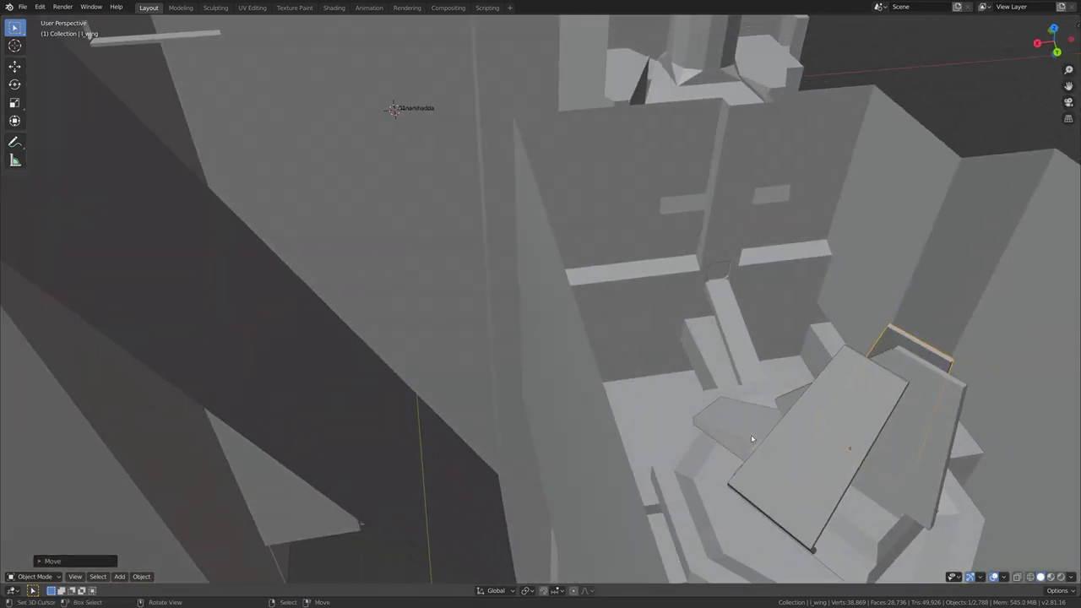
scroll(840, 430, "down", 5)
scroll(794, 429, "down", 5)
Select all 2,788 imported level objects and delete them
middle_click_drag(739, 448, 630, 390)
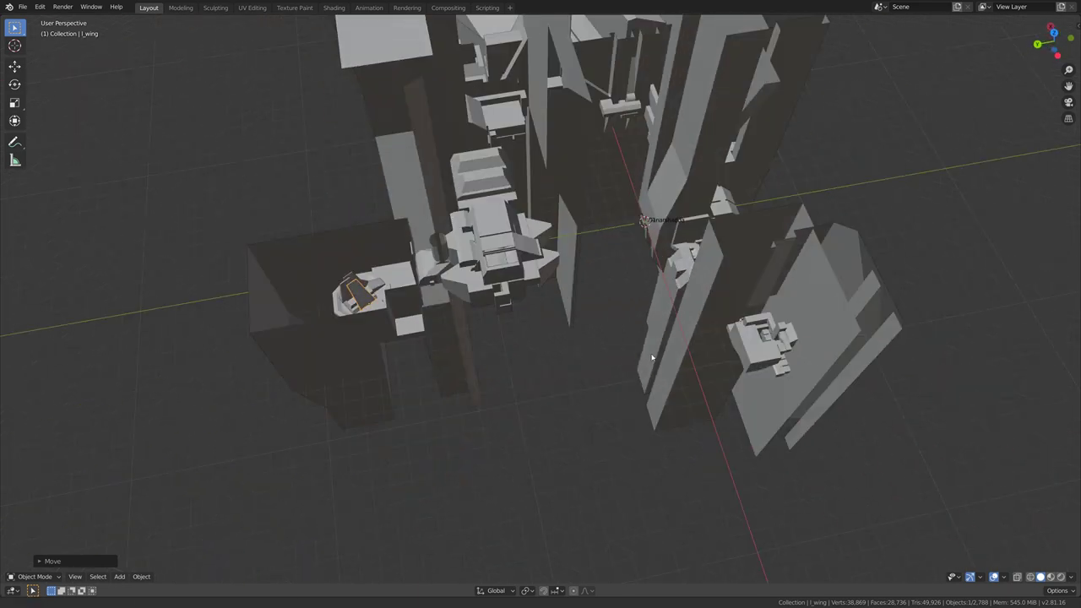
key("a")
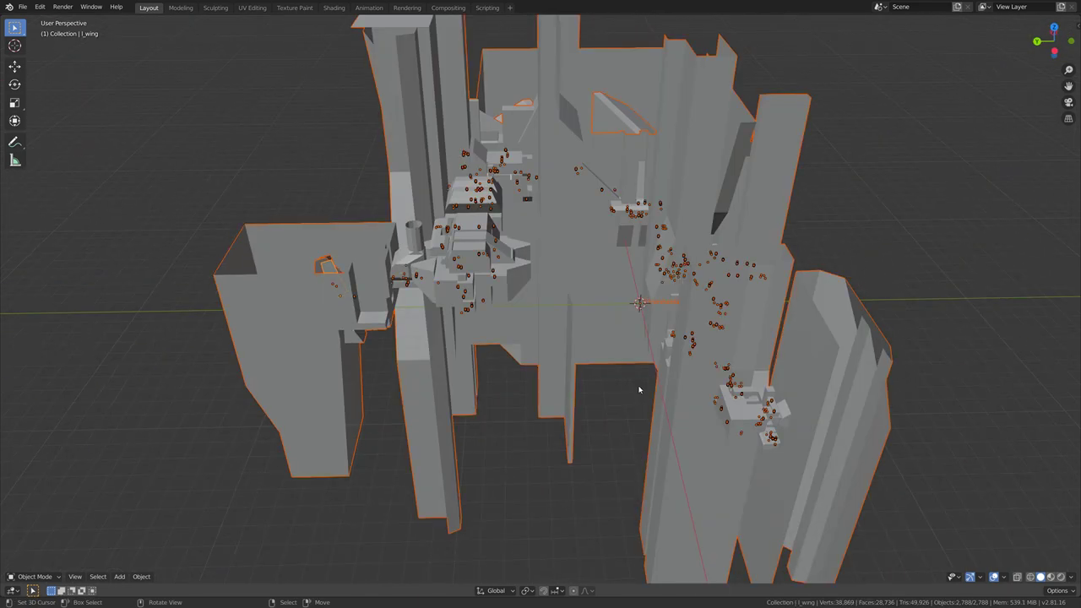
key("x")
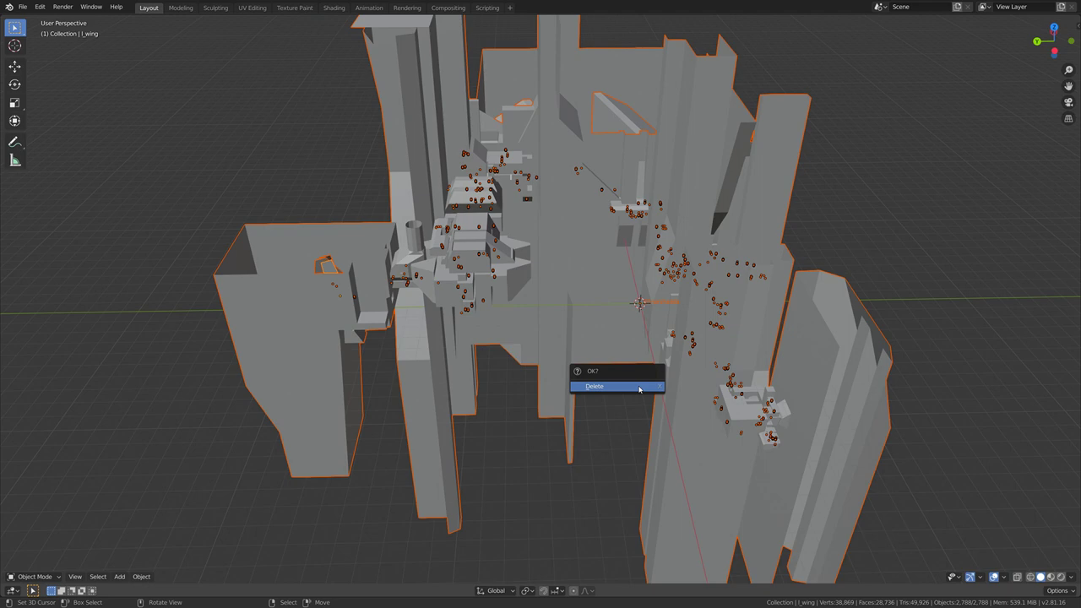
left_click(639, 389)
left_click(23, 7)
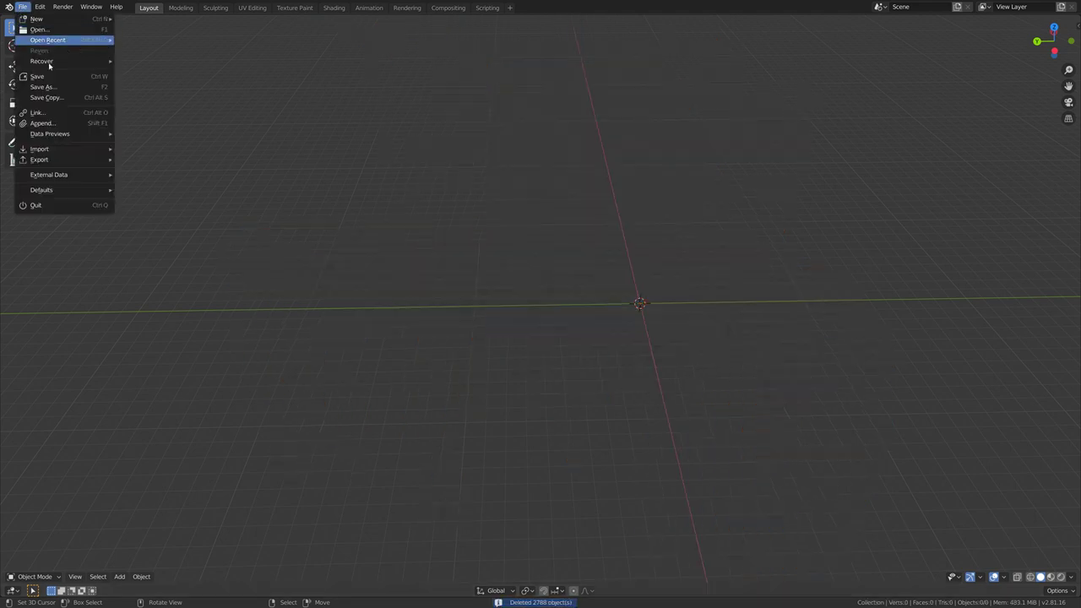
mouse_move(40, 148)
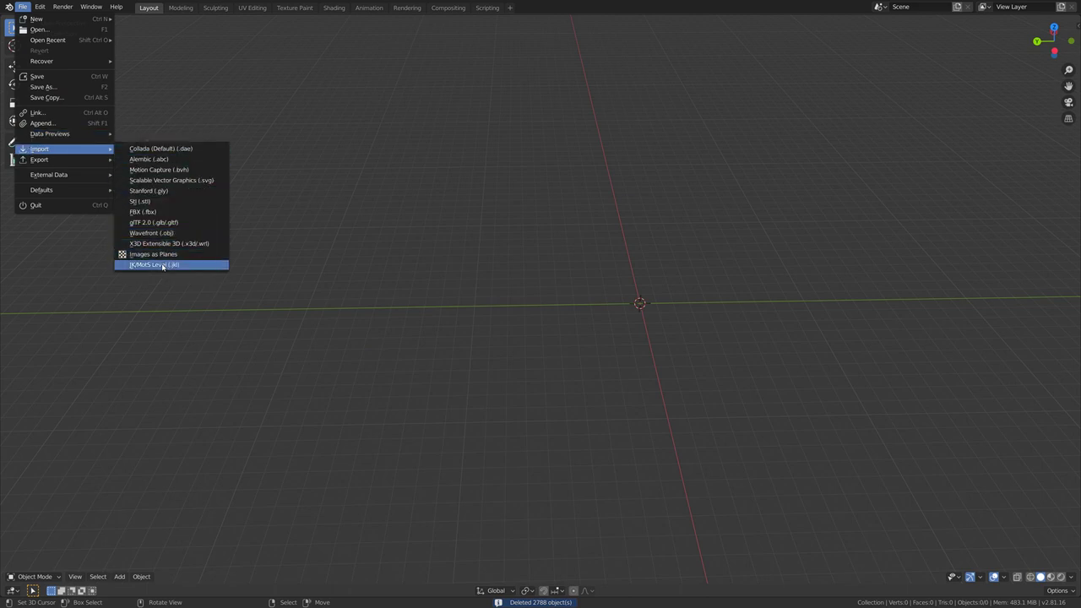
Import 06bbarons.jkl from the JK1 folder as a JK/MotS level
left_click(163, 265)
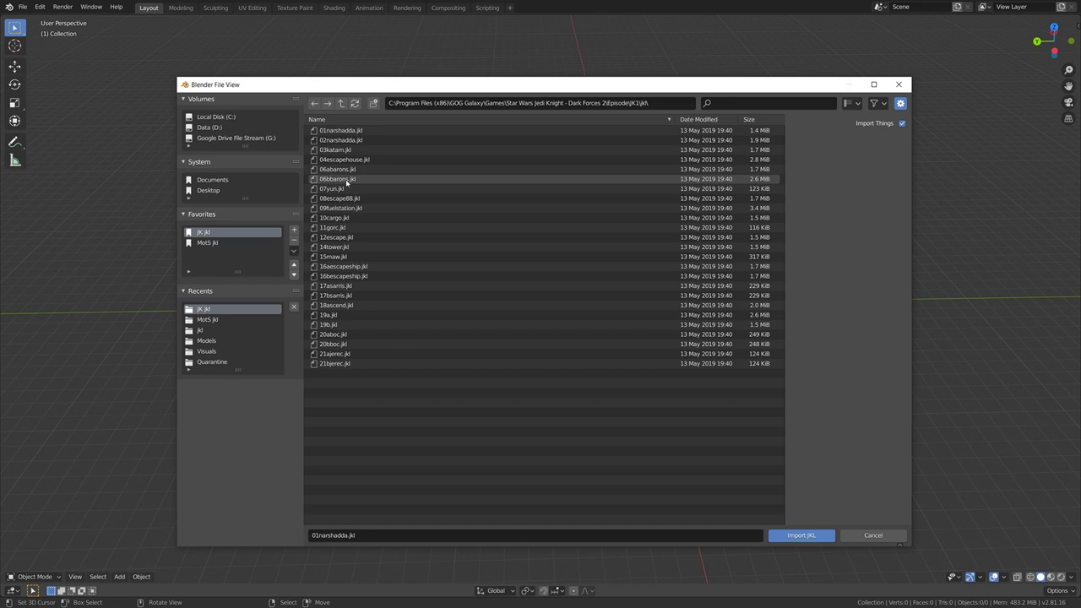
left_click(345, 180)
left_click(778, 536)
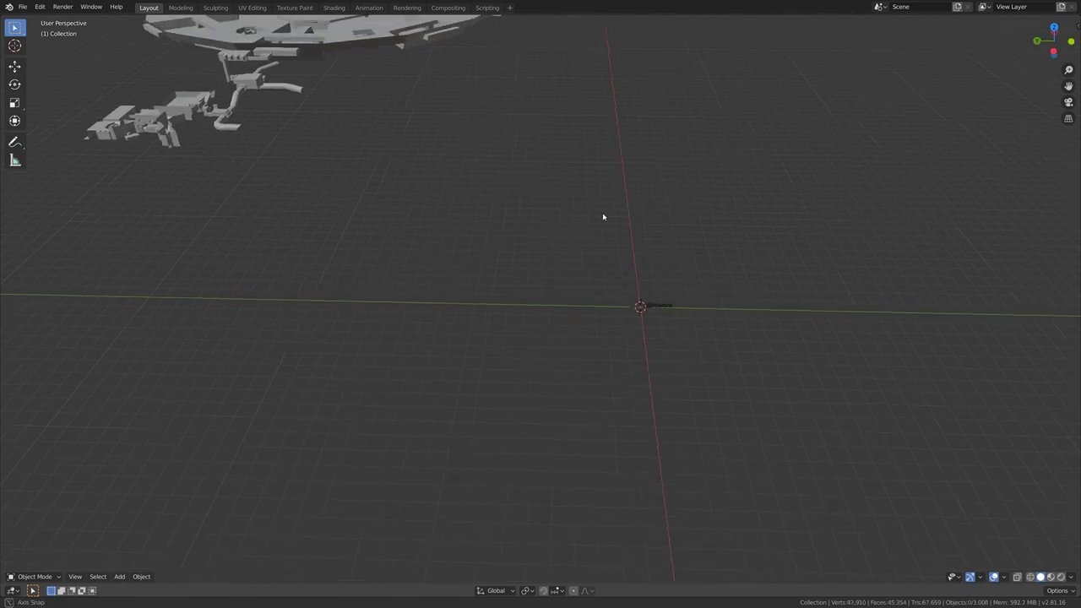
Orbit around the 06bbarons tower and buildings, then frame and circle the droid head
mouse_move(603, 218)
middle_mouse_down()
mouse_move(617, 295)
mouse_move(617, 245)
mouse_move(608, 365)
middle_mouse_up()
mouse_move(820, 341)
middle_mouse_down()
mouse_move(828, 306)
mouse_move(599, 296)
mouse_move(642, 386)
mouse_move(508, 338)
mouse_move(664, 447)
mouse_move(476, 367)
mouse_move(569, 381)
middle_mouse_up()
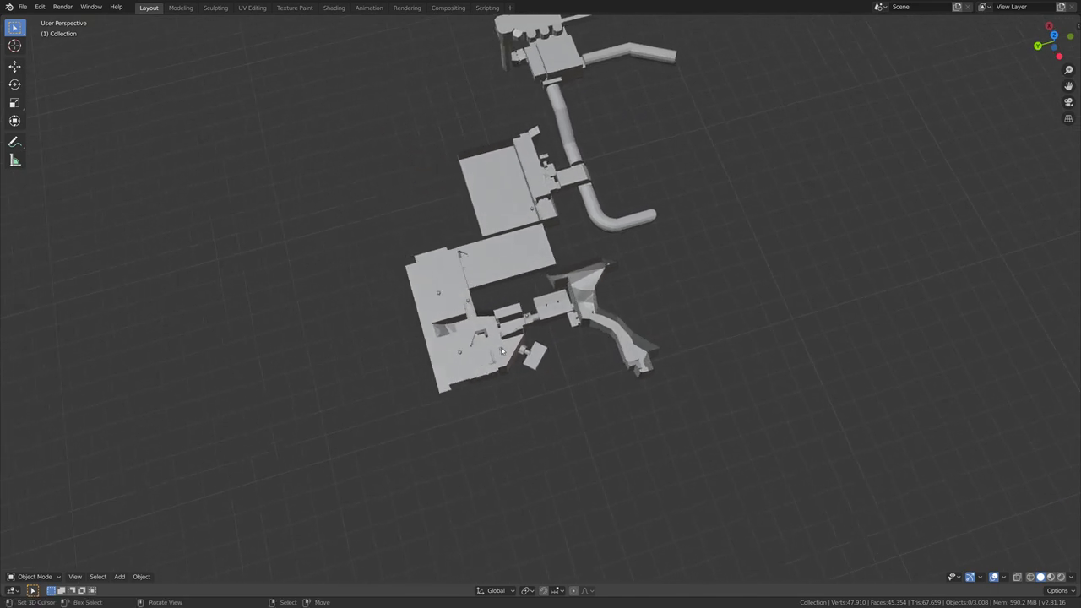
key("KP_Decimal")
scroll(735, 332, "down", 3)
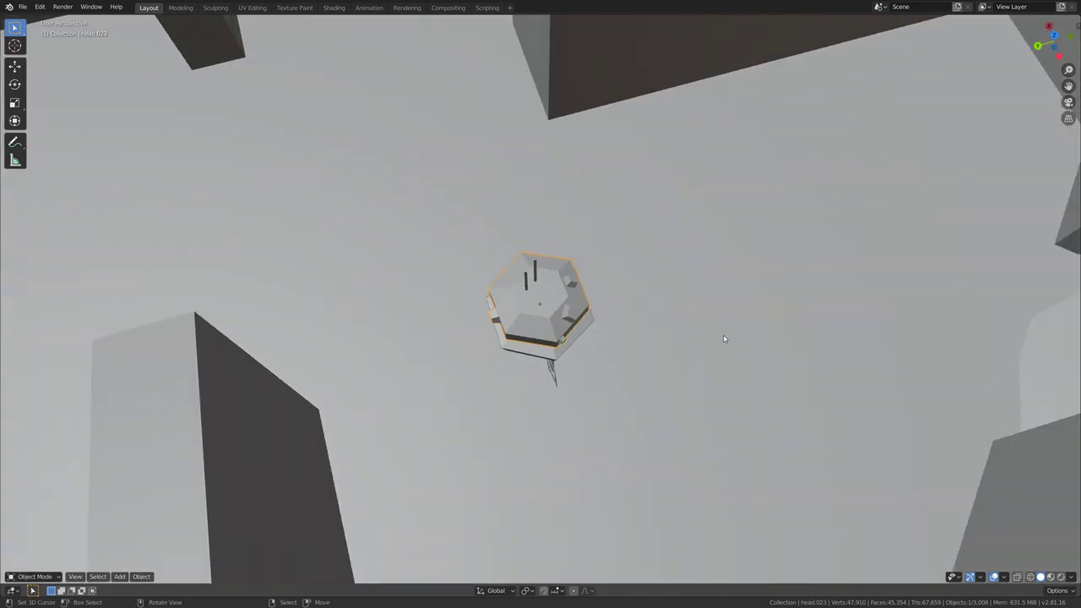
mouse_move(723, 335)
middle_mouse_down()
mouse_move(639, 325)
mouse_move(556, 286)
mouse_move(577, 353)
mouse_move(611, 316)
mouse_move(603, 302)
mouse_move(671, 282)
mouse_move(735, 287)
mouse_move(746, 321)
mouse_move(785, 304)
mouse_move(741, 381)
middle_mouse_up()
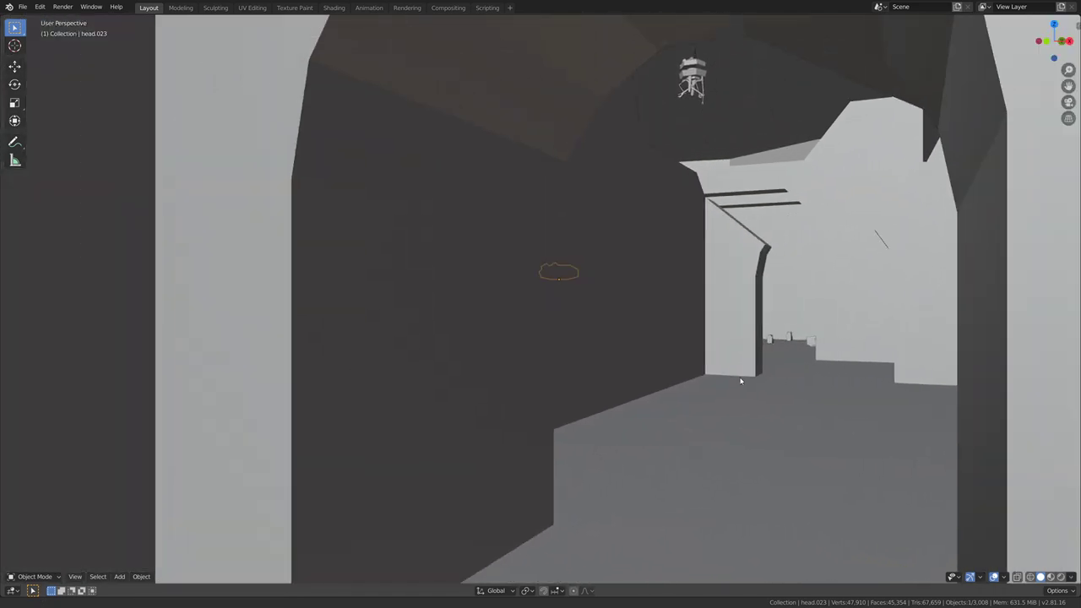
mouse_move(936, 334)
middle_mouse_down()
mouse_move(853, 324)
mouse_move(850, 333)
mouse_move(871, 282)
mouse_move(722, 232)
mouse_move(630, 421)
mouse_move(633, 340)
mouse_move(840, 198)
mouse_move(548, 335)
mouse_move(351, 303)
mouse_move(295, 350)
mouse_move(507, 318)
mouse_move(640, 379)
mouse_move(470, 434)
mouse_move(664, 415)
mouse_move(724, 330)
mouse_move(633, 369)
mouse_move(634, 328)
mouse_move(568, 377)
mouse_move(693, 270)
mouse_move(685, 340)
mouse_move(432, 335)
mouse_move(360, 359)
mouse_move(629, 390)
mouse_move(736, 358)
mouse_move(529, 353)
mouse_move(223, 406)
mouse_move(400, 353)
mouse_move(698, 329)
mouse_move(370, 398)
mouse_move(635, 393)
mouse_move(633, 414)
mouse_move(553, 417)
middle_mouse_up()
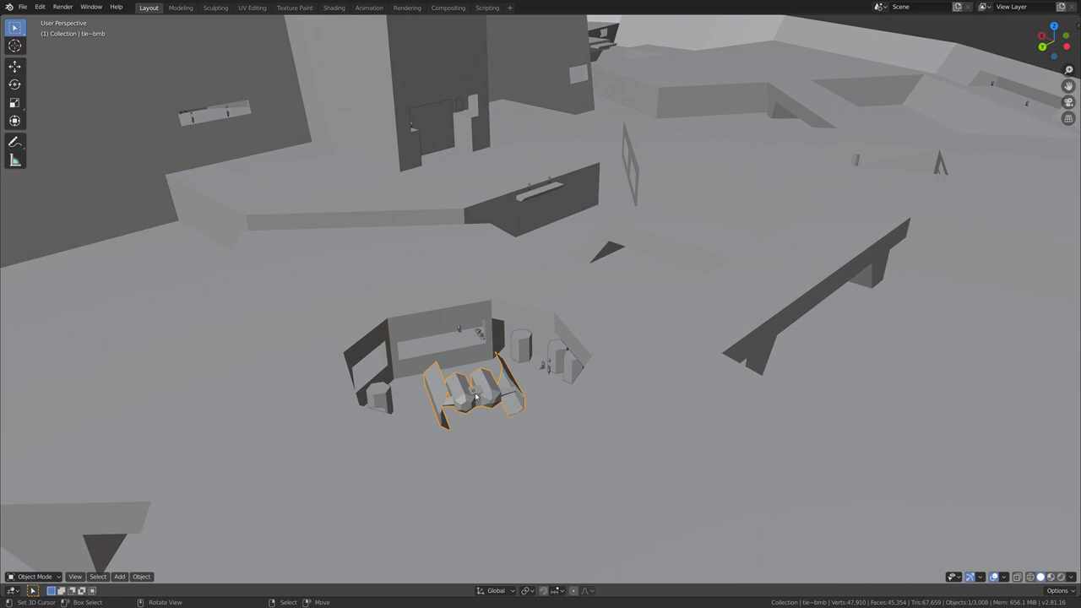
Pull back to view the whole ship, then delete all 3,008 objects of 06bbarons
mouse_move(367, 426)
middle_mouse_down()
mouse_move(369, 350)
mouse_move(525, 360)
middle_mouse_up()
scroll(370, 350, "down", 3)
scroll(374, 357, "down", 3)
scroll(379, 350, "down", 4)
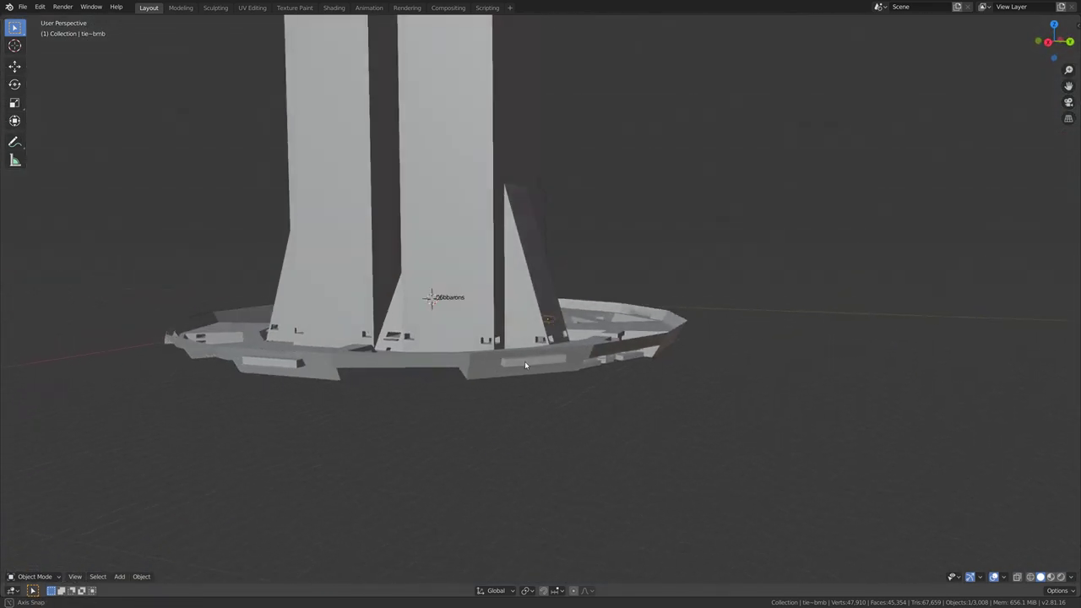
scroll(564, 379, "up", 3)
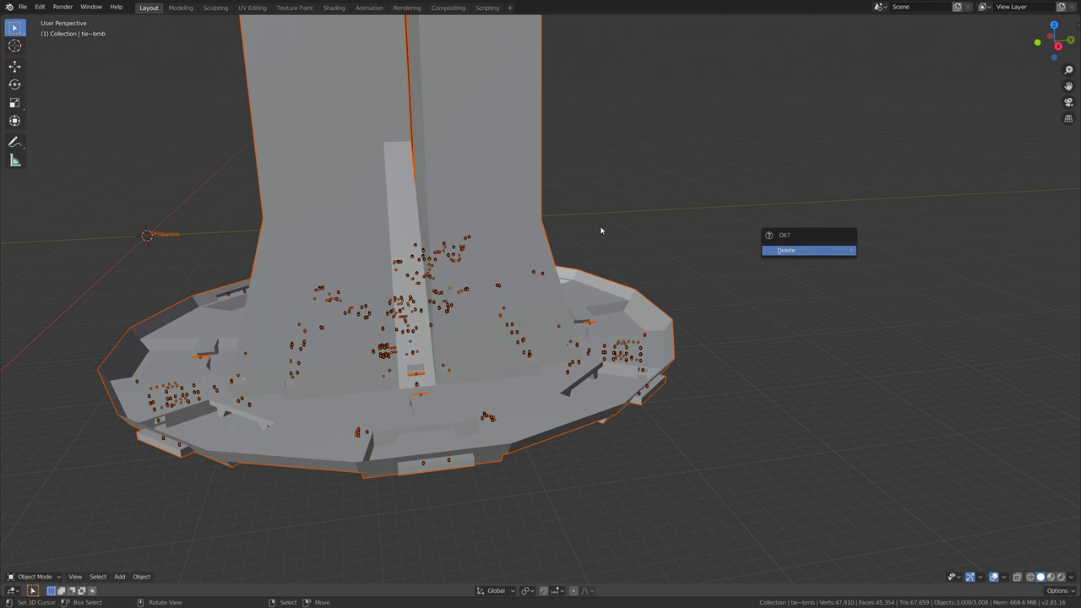
key("Return")
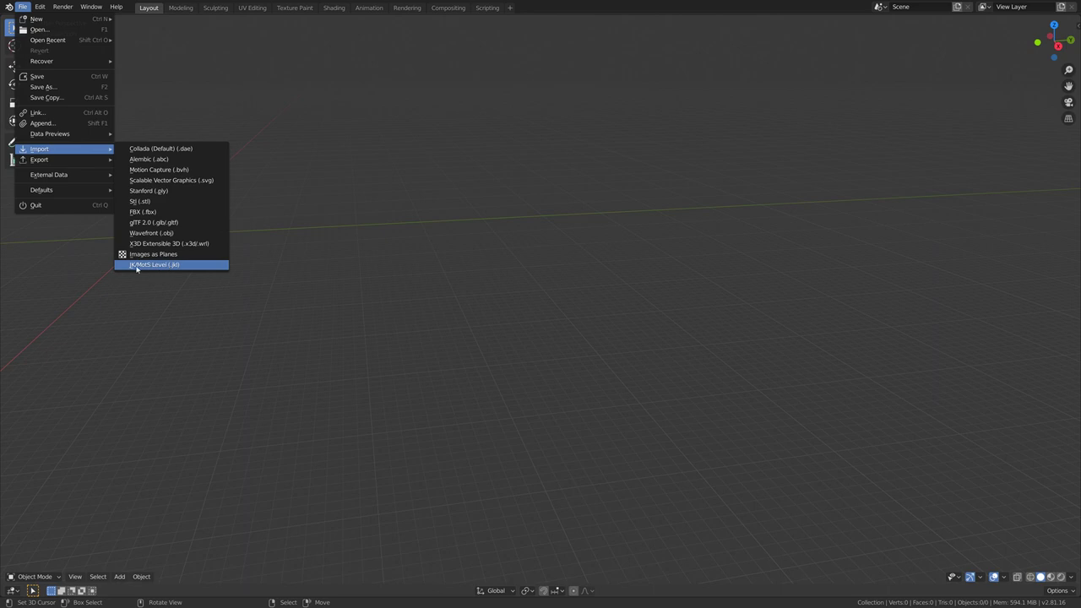
Import s2l2a_katraasi.jkl from the MotS jkl favourite folder as a JK/MotS level
left_click(176, 265)
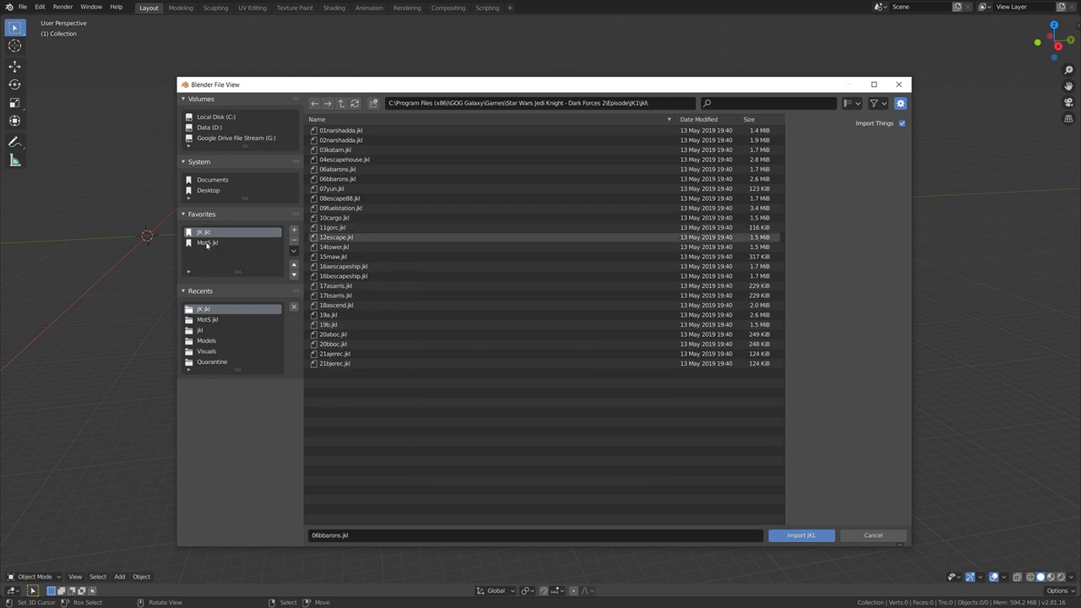
left_click(207, 243)
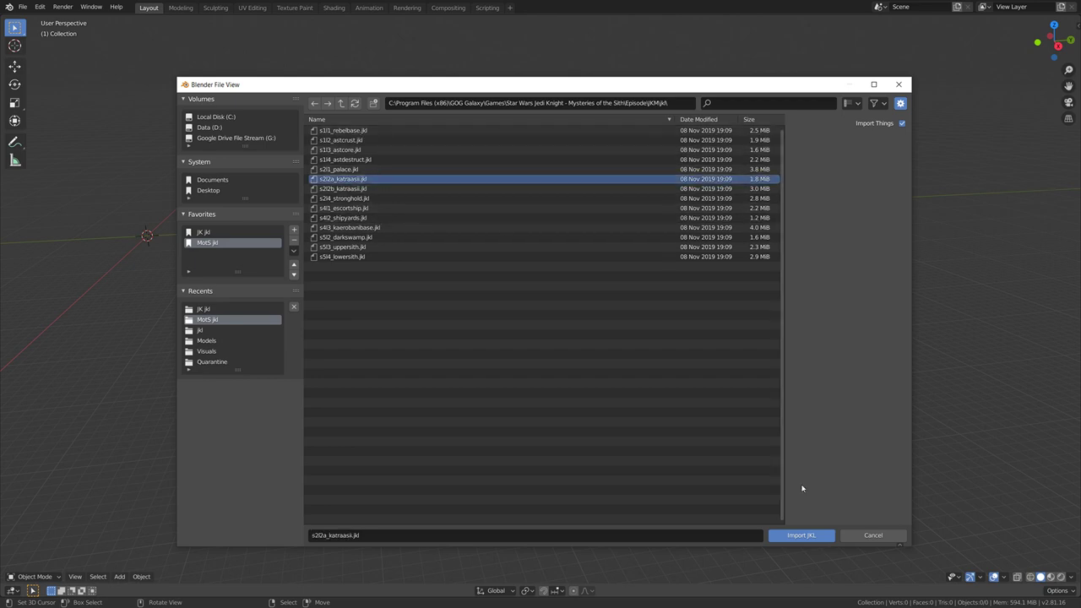
left_click(803, 536)
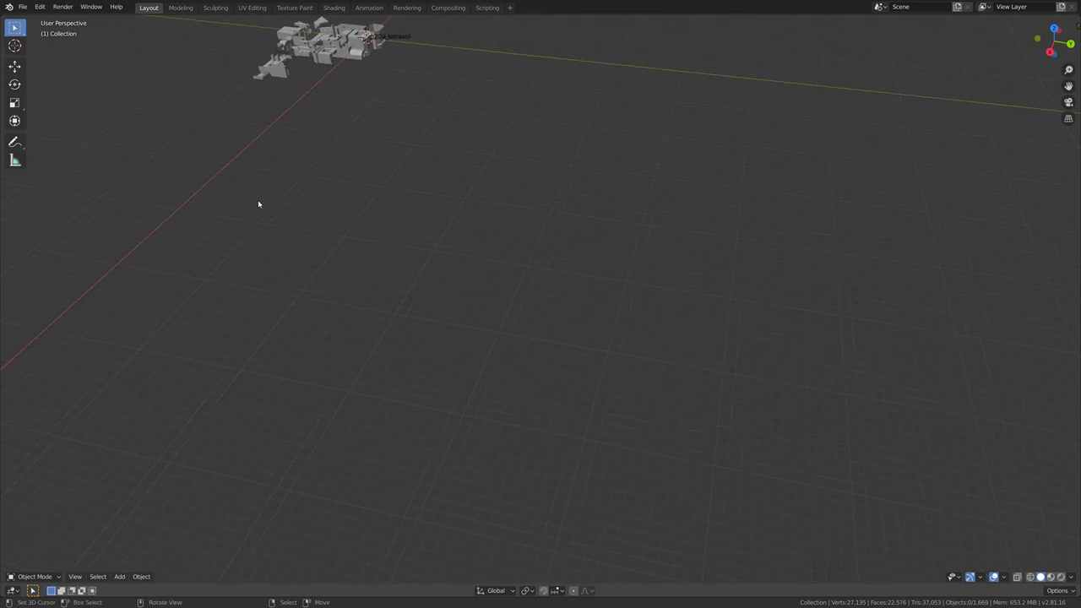
View the Katraasi level from the top, then zoom in and orbit around its central buildings
key("KP_7")
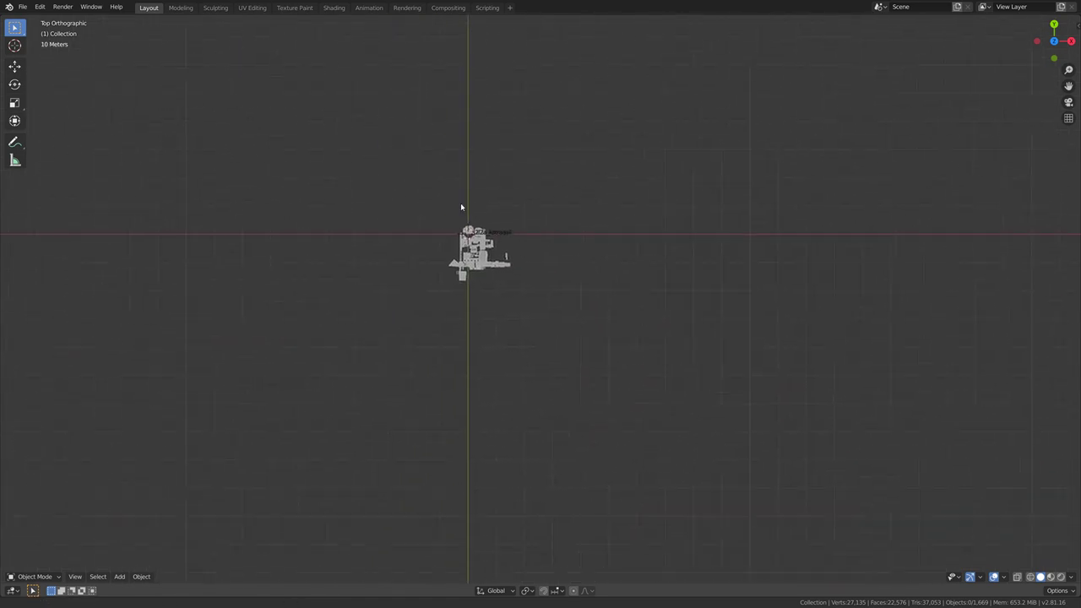
scroll(552, 396, "up", 3)
middle_click_drag(553, 396, 518, 311)
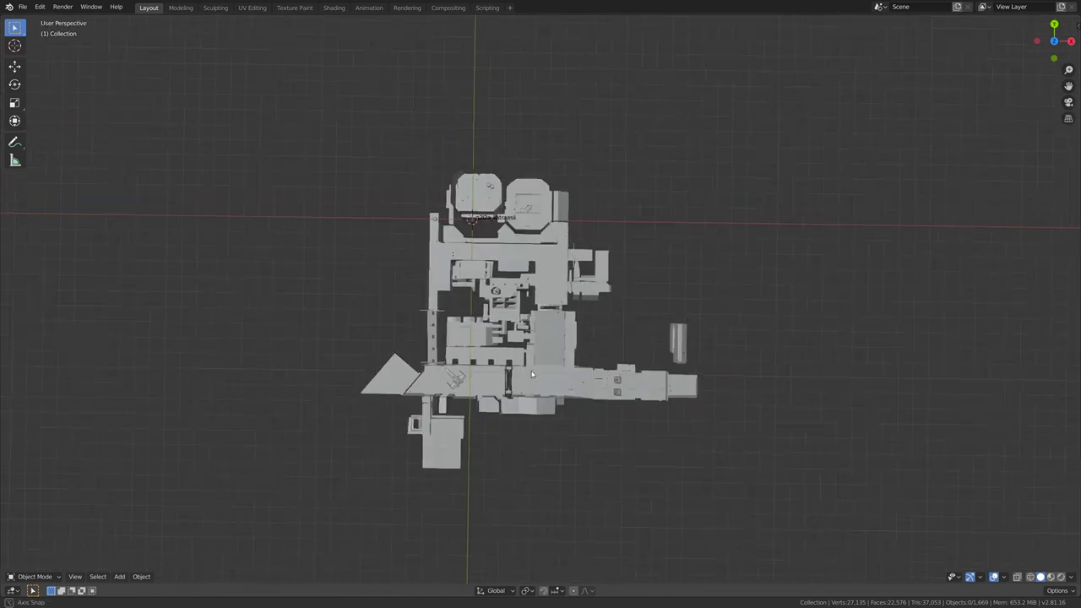
scroll(515, 310, "up", 5)
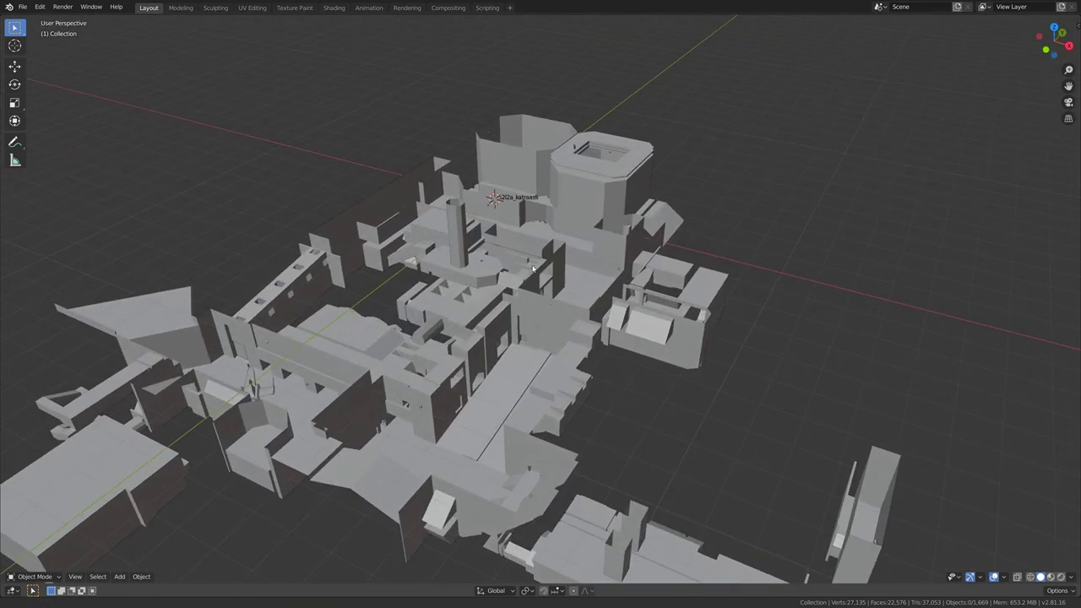
mouse_move(507, 308)
middle_mouse_down()
mouse_move(476, 298)
mouse_move(474, 311)
mouse_move(512, 318)
middle_mouse_up()
scroll(474, 311, "up", 3)
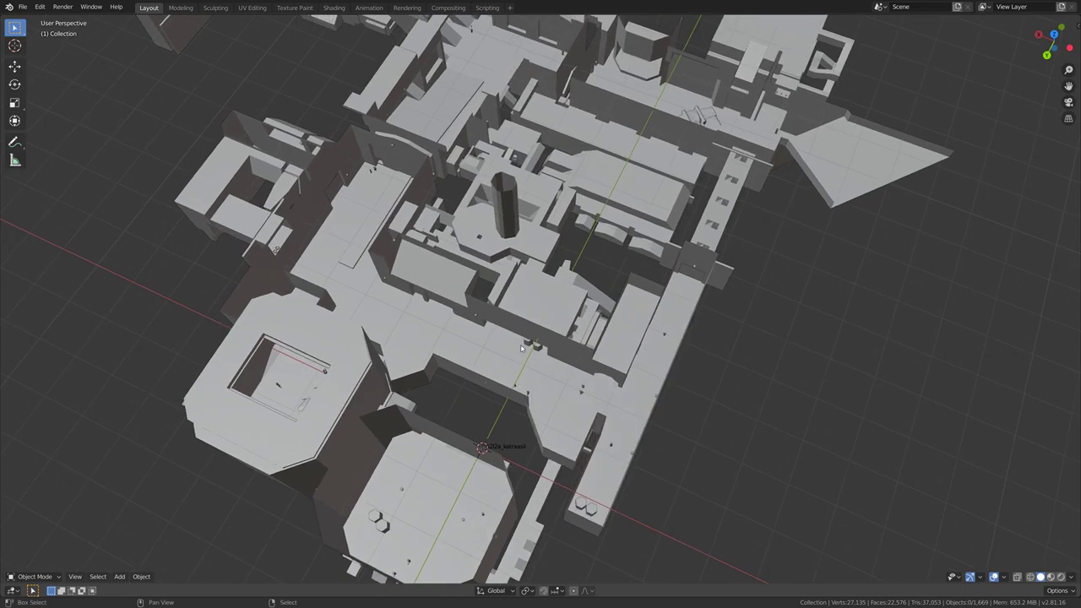
scroll(512, 318, "up", 3)
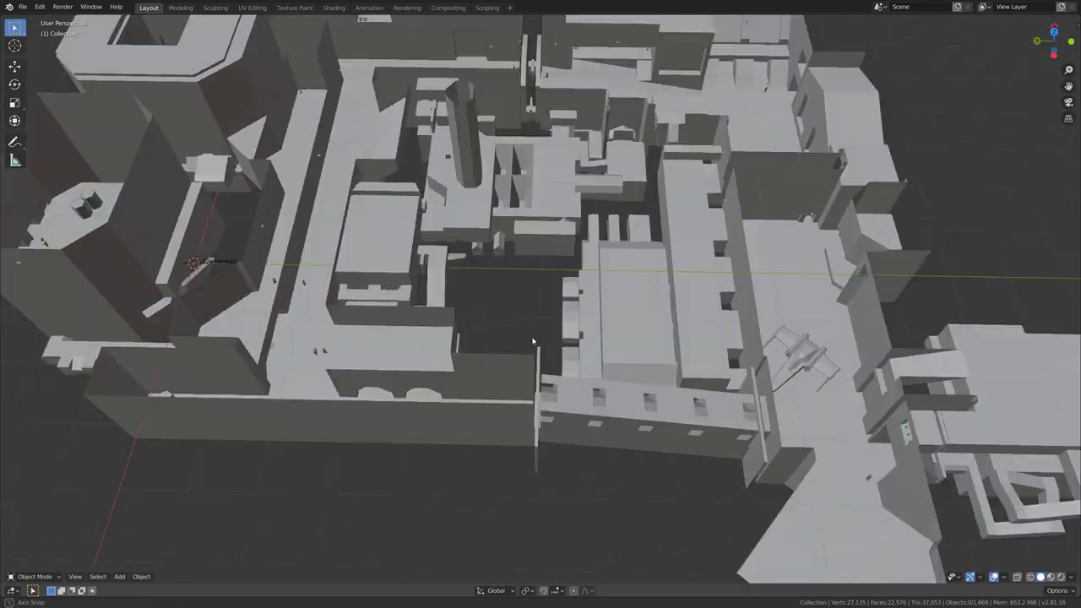
mouse_move(512, 317)
middle_mouse_down()
mouse_move(669, 342)
mouse_move(591, 317)
mouse_move(601, 318)
middle_mouse_up()
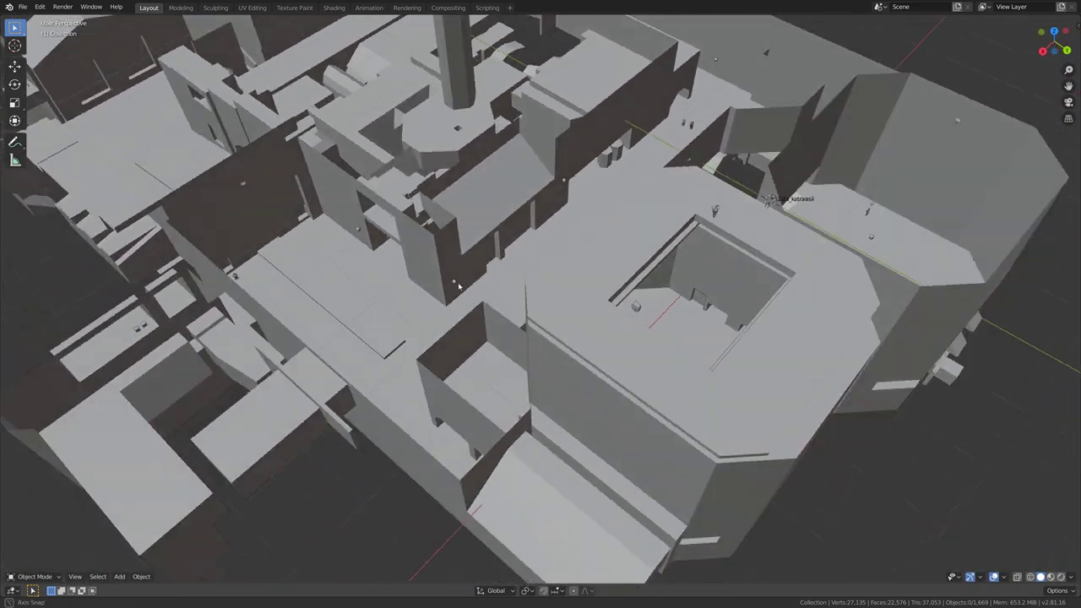
mouse_move(601, 319)
middle_mouse_down()
mouse_move(509, 288)
mouse_move(623, 250)
mouse_move(555, 302)
mouse_move(534, 247)
mouse_move(581, 279)
mouse_move(590, 332)
middle_mouse_up()
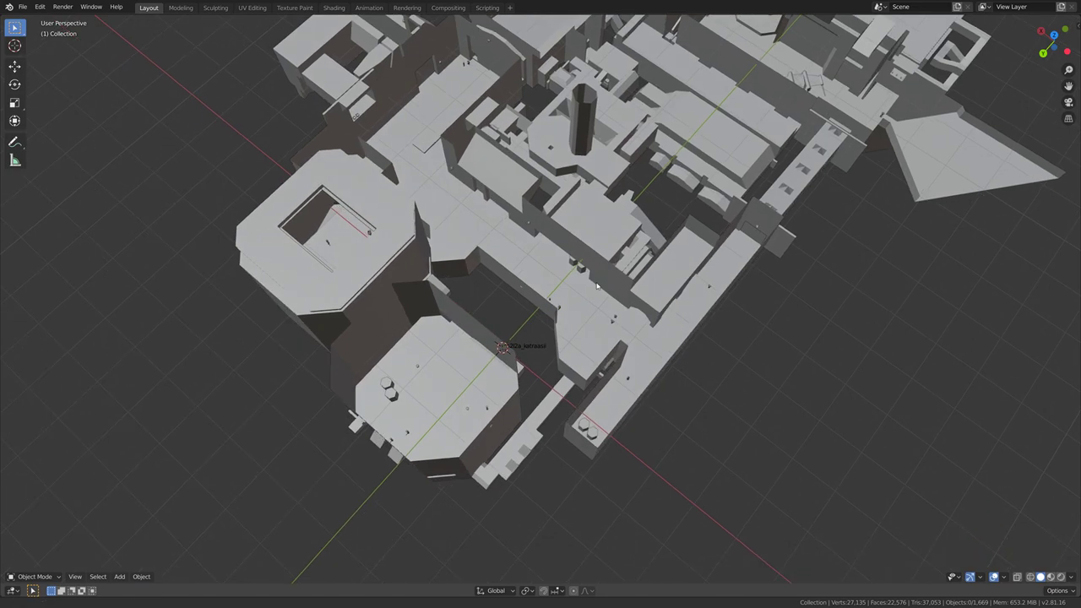
scroll(590, 328, "up", 5)
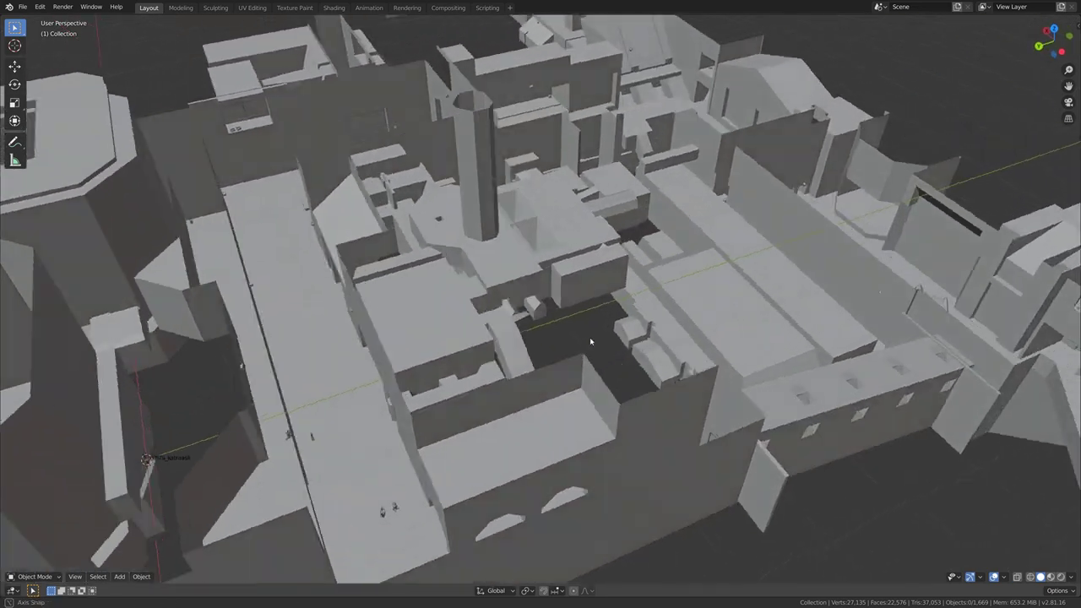
middle_click_drag(589, 337, 543, 356)
Rotate the view in numpad steps and zoom to a lower angle over the city
key("KP_4")
key("KP_4")
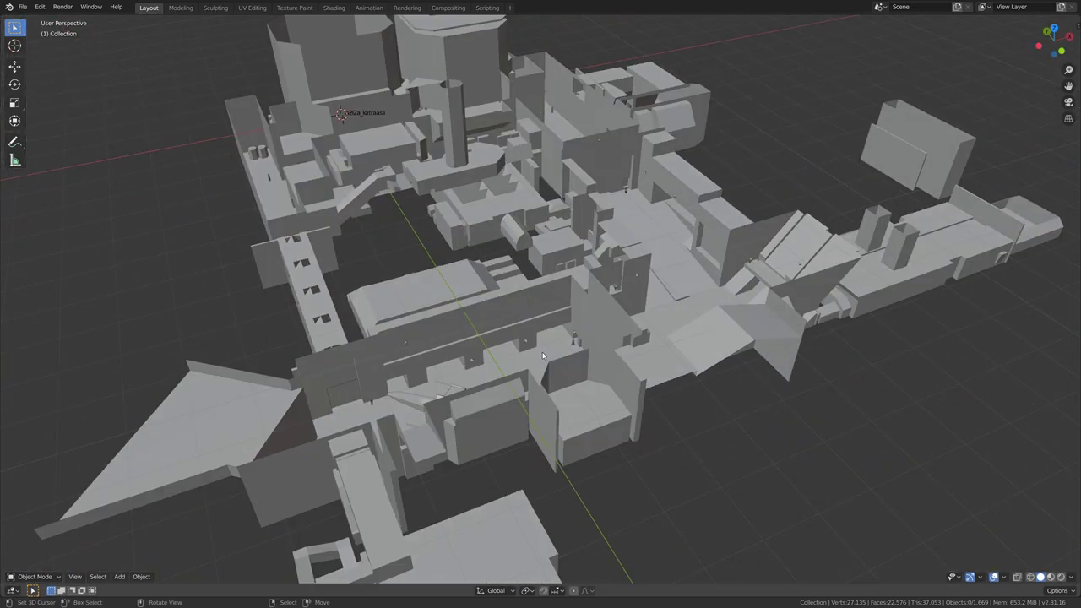
mouse_move(500, 390)
middle_mouse_down()
mouse_move(575, 348)
mouse_move(559, 329)
middle_mouse_up()
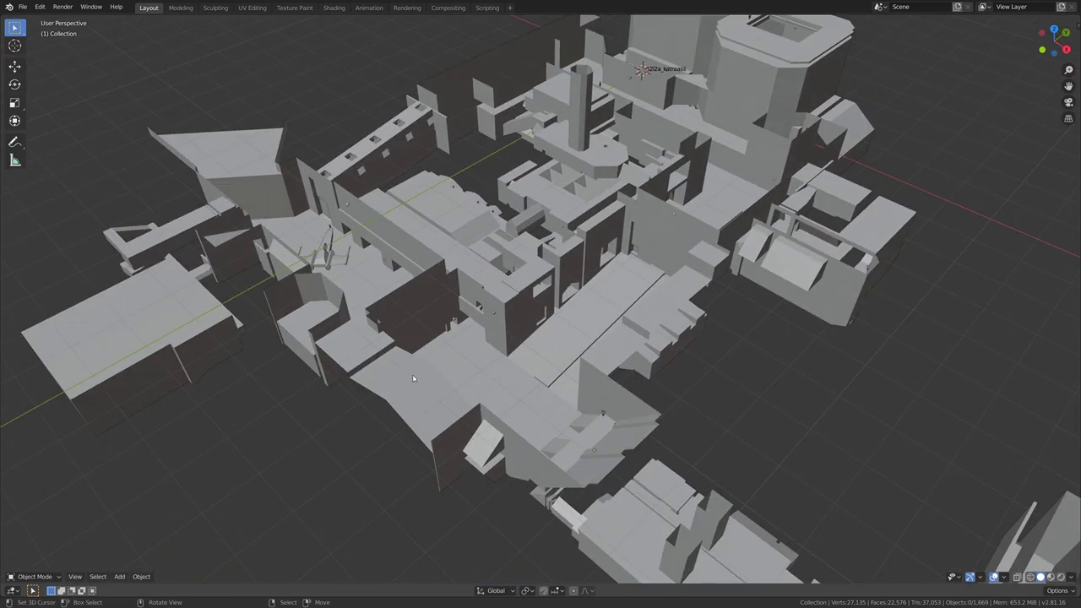
scroll(412, 379, "up", 3)
scroll(514, 347, "up", 3)
scroll(505, 359, "up", 2)
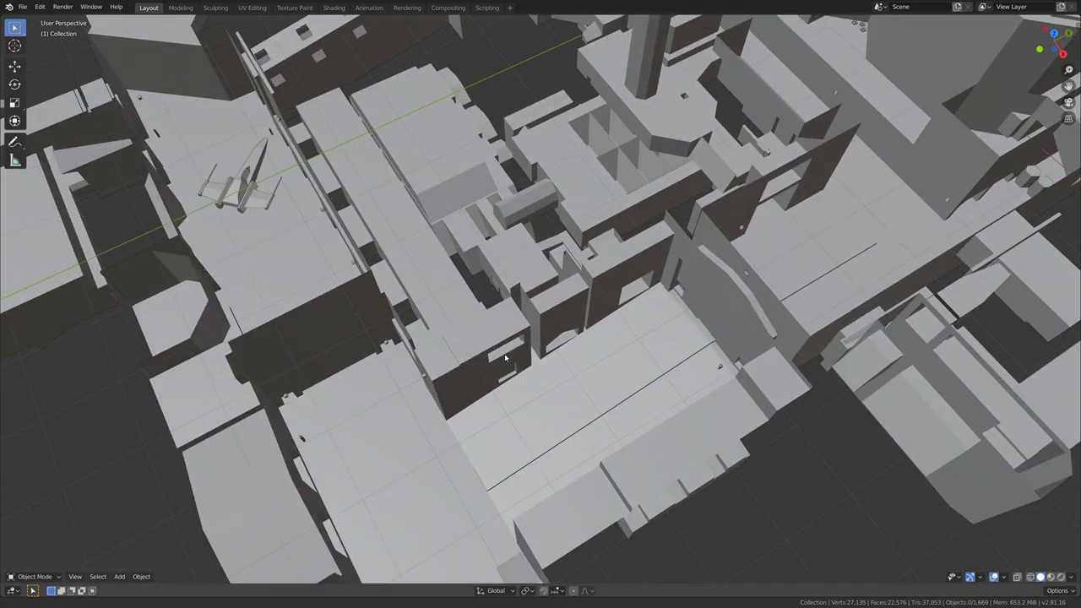
scroll(505, 358, "down", 2)
scroll(505, 358, "down", 2)
scroll(505, 358, "down", 2)
mouse_move(505, 358)
middle_mouse_down()
mouse_move(573, 350)
mouse_move(606, 361)
mouse_move(588, 366)
mouse_move(617, 384)
mouse_move(582, 386)
mouse_move(593, 347)
mouse_move(561, 385)
mouse_move(635, 359)
mouse_move(604, 403)
mouse_move(523, 456)
mouse_move(442, 489)
middle_mouse_up()
scroll(634, 400, "up", 2)
scroll(604, 403, "up", 3)
Show the level in wireframe at an oblique angle and select all its objects
key("shift+z")
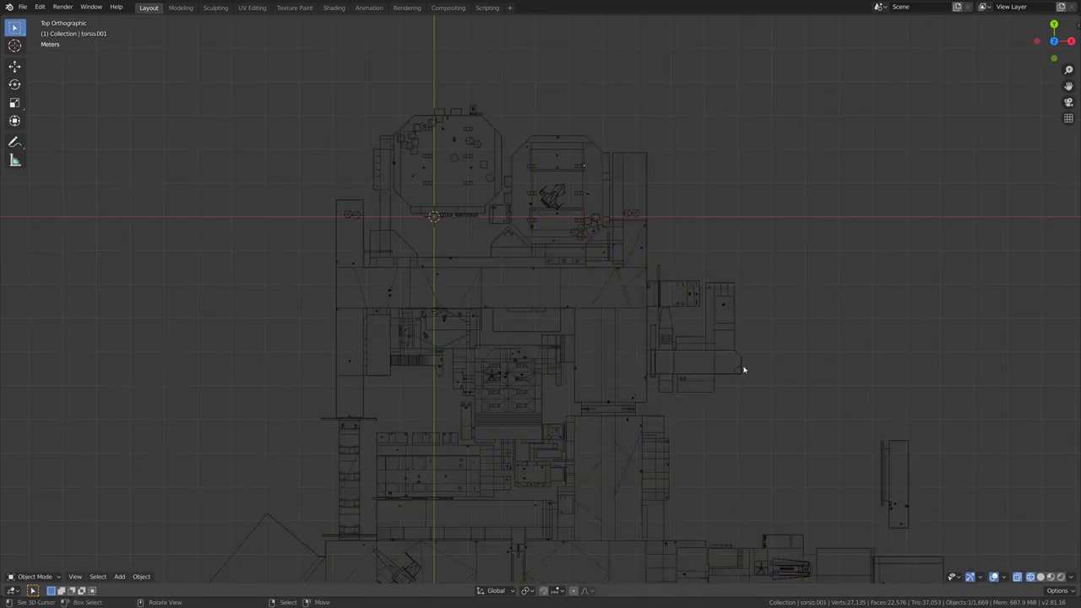
mouse_move(743, 369)
middle_mouse_down()
mouse_move(746, 338)
mouse_move(718, 314)
mouse_move(754, 355)
middle_mouse_up()
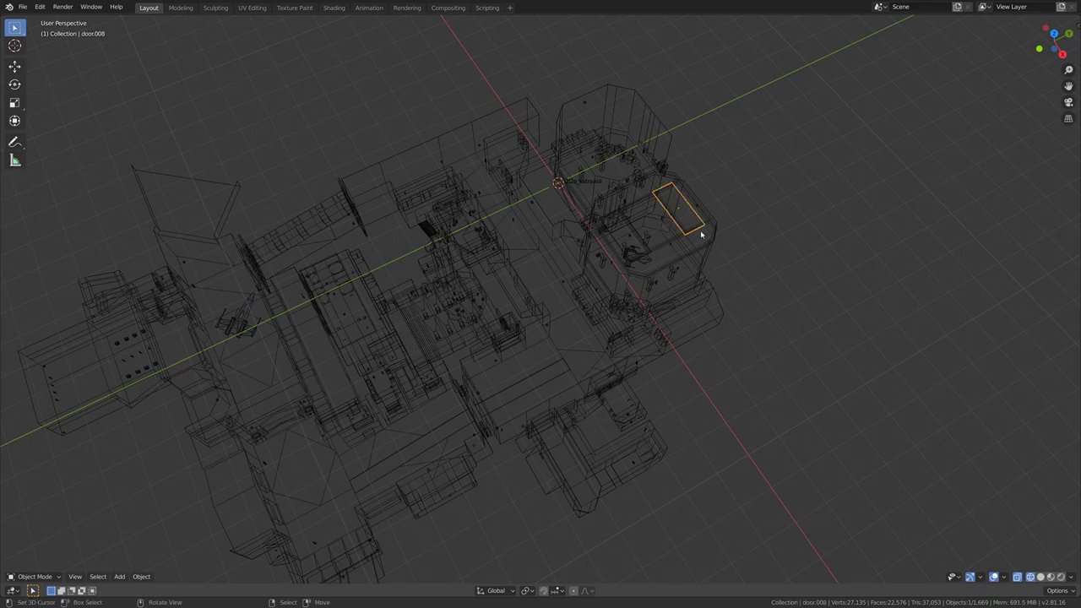
key("a")
mouse_move(749, 233)
middle_mouse_down()
mouse_move(729, 308)
mouse_move(676, 325)
mouse_move(715, 352)
mouse_move(695, 342)
mouse_move(741, 261)
mouse_move(719, 369)
mouse_move(740, 337)
mouse_move(683, 429)
mouse_move(689, 335)
middle_mouse_up()
Orbit to a wider, lower view of the building, then return to solid shading
scroll(664, 329, "up", 4)
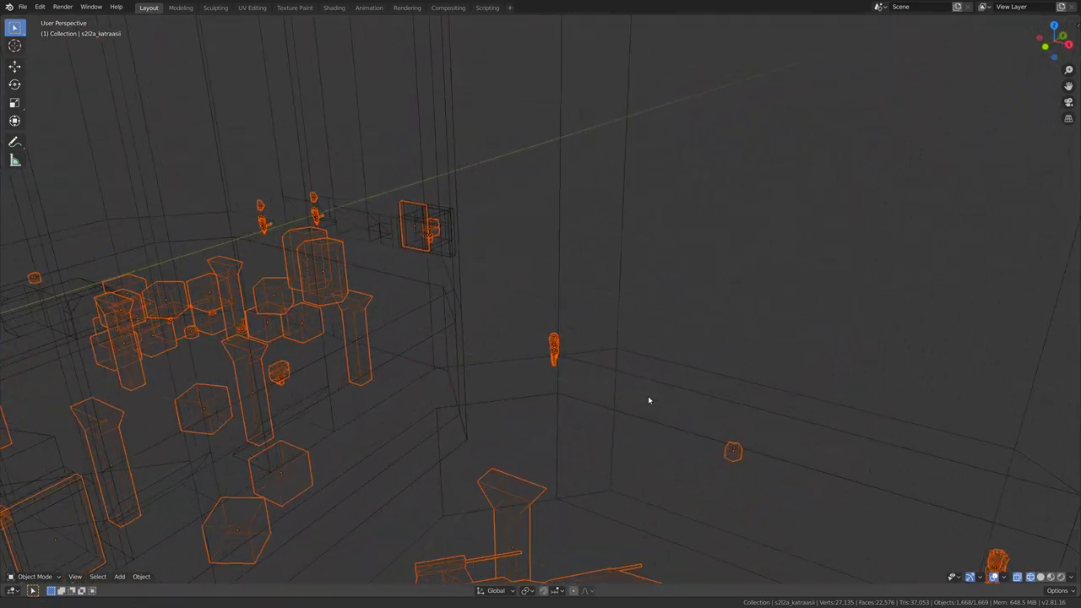
scroll(617, 393, "down", 3)
mouse_move(649, 400)
middle_mouse_down()
mouse_move(563, 398)
mouse_move(639, 381)
mouse_move(588, 406)
mouse_move(597, 384)
mouse_move(586, 374)
mouse_move(620, 404)
mouse_move(615, 378)
mouse_move(477, 411)
mouse_move(548, 415)
mouse_move(663, 397)
mouse_move(586, 374)
mouse_move(592, 330)
mouse_move(652, 179)
mouse_move(278, 478)
mouse_move(668, 492)
mouse_move(603, 410)
mouse_move(611, 360)
mouse_move(670, 467)
mouse_move(667, 398)
mouse_move(679, 510)
mouse_move(651, 292)
mouse_move(603, 451)
mouse_move(481, 271)
mouse_move(514, 490)
mouse_move(563, 5)
mouse_move(489, 135)
mouse_move(531, 351)
mouse_move(696, 279)
mouse_move(675, 253)
mouse_move(642, 321)
mouse_move(604, 335)
mouse_move(582, 324)
middle_mouse_up()
key("shift+z")
Deselect all objects, zoom out and orbit to an oblique view of the solid-shaded city
key("alt+a")
scroll(586, 334, "down", 5)
scroll(586, 335, "down", 3)
scroll(676, 254, "down", 3)
scroll(605, 335, "up", 2)
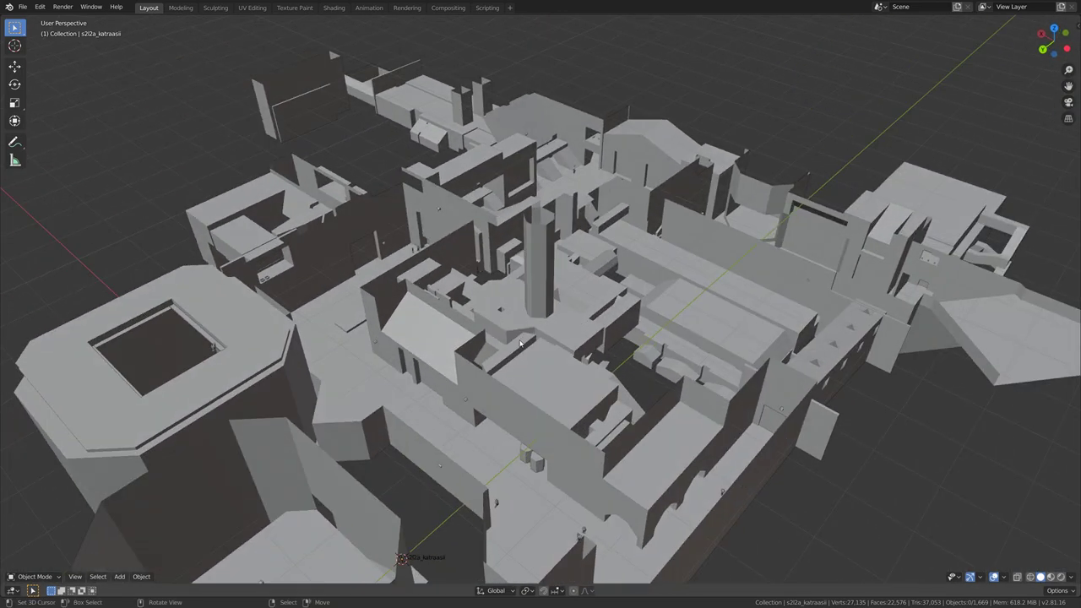
mouse_move(522, 342)
middle_mouse_down()
mouse_move(577, 373)
mouse_move(469, 360)
mouse_move(508, 348)
mouse_move(610, 280)
middle_mouse_up()
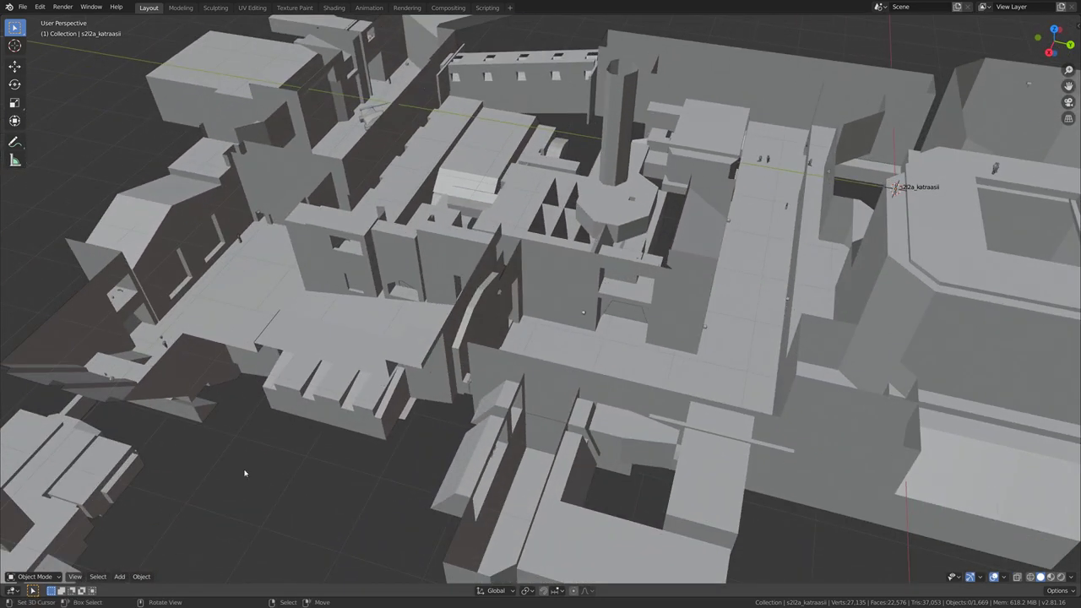